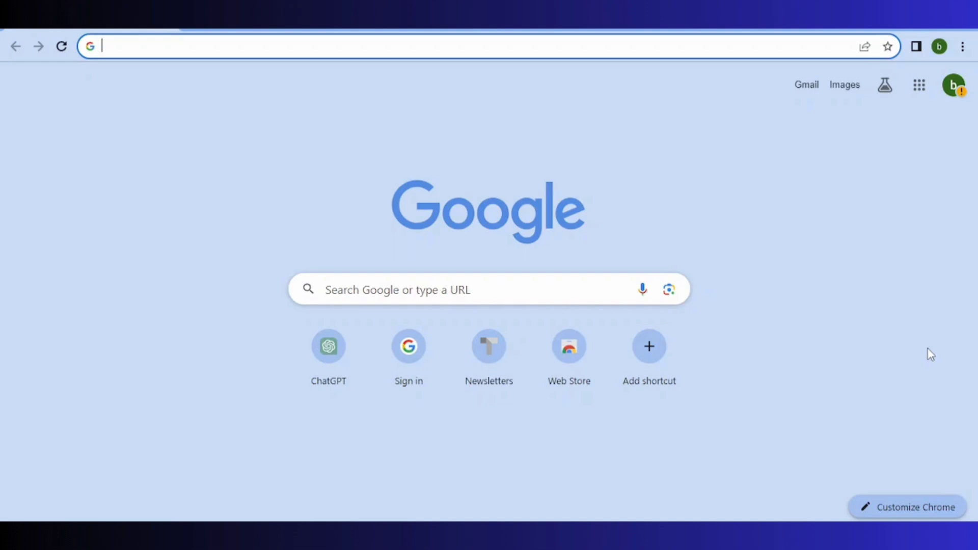
Open ChatGPT and submit the prompt "create a blogpost for healthier lifestyle"
left_click(315, 376)
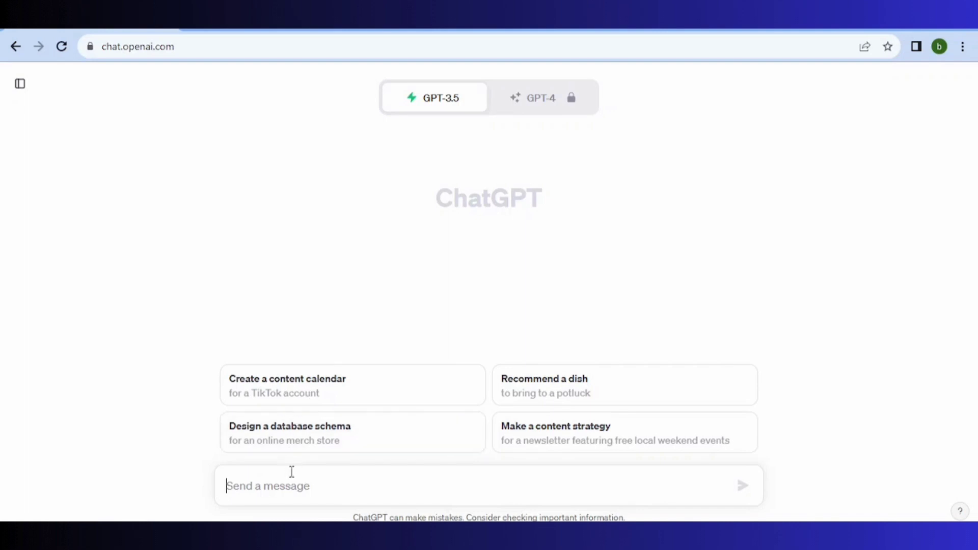
type("create a blogpost for healthier lifestyle")
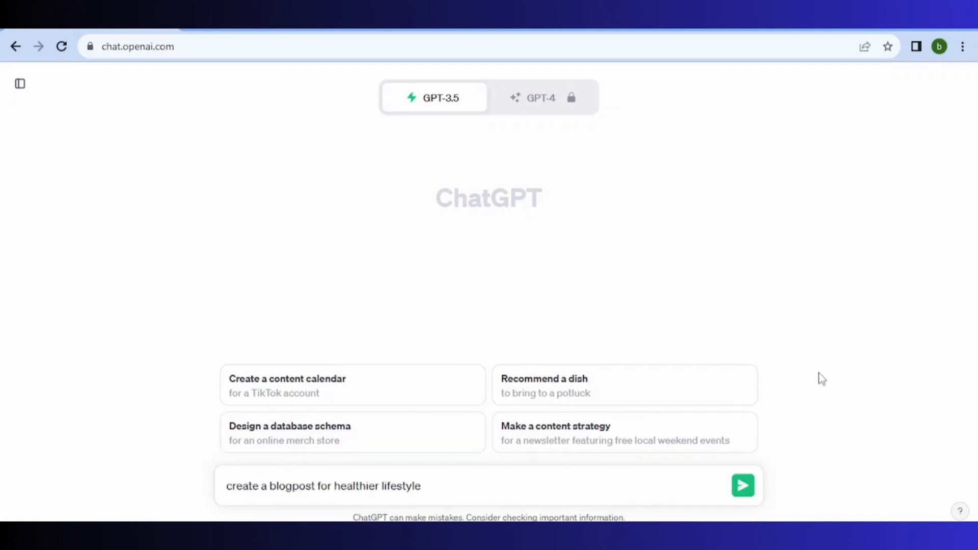
left_click(744, 486)
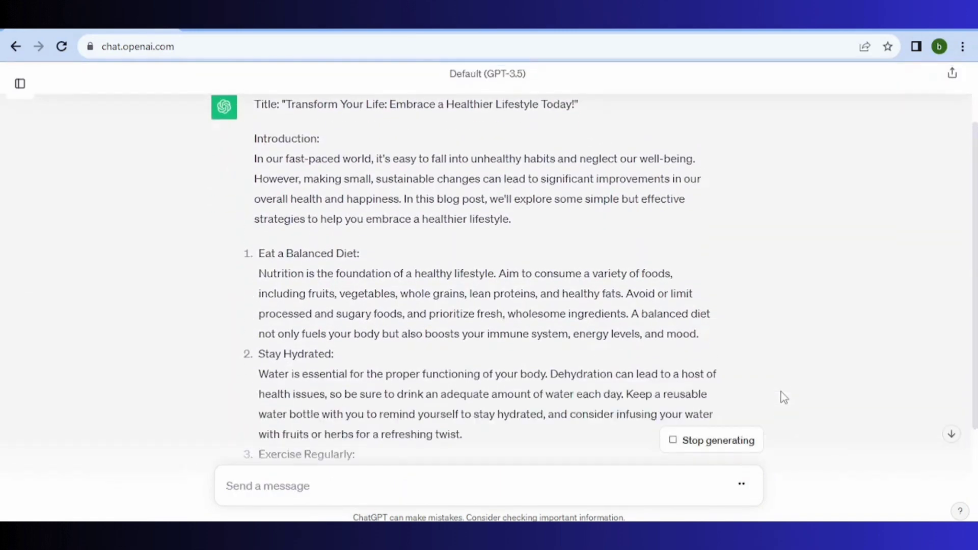
scroll(783, 398, "up", 4)
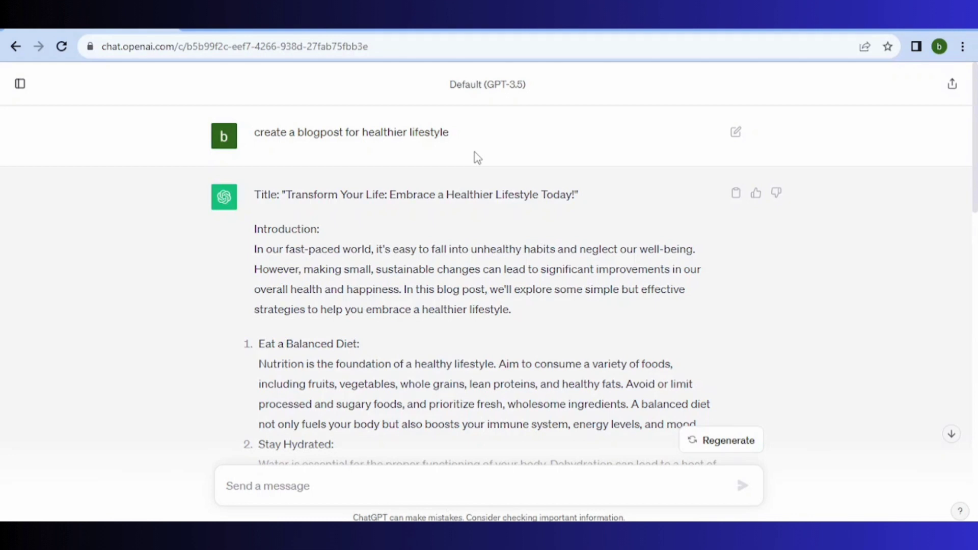
Submit the follow-up prompt "create a same blogpost in a friendly tone" and review the rewritten post
left_click(357, 484)
type("create a same blogpost in a friendly tone")
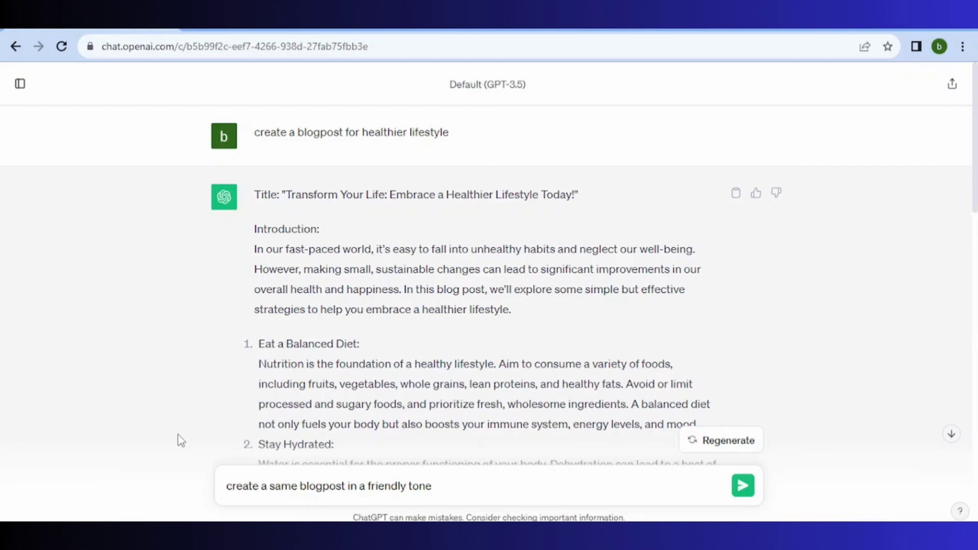
left_click(744, 489)
scroll(836, 377, "down", 15)
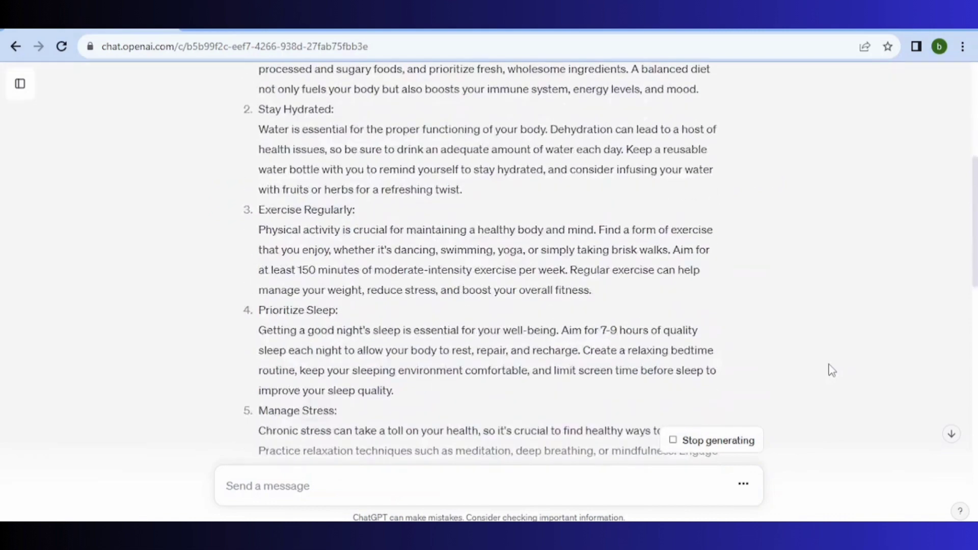
scroll(832, 370, "down", 8)
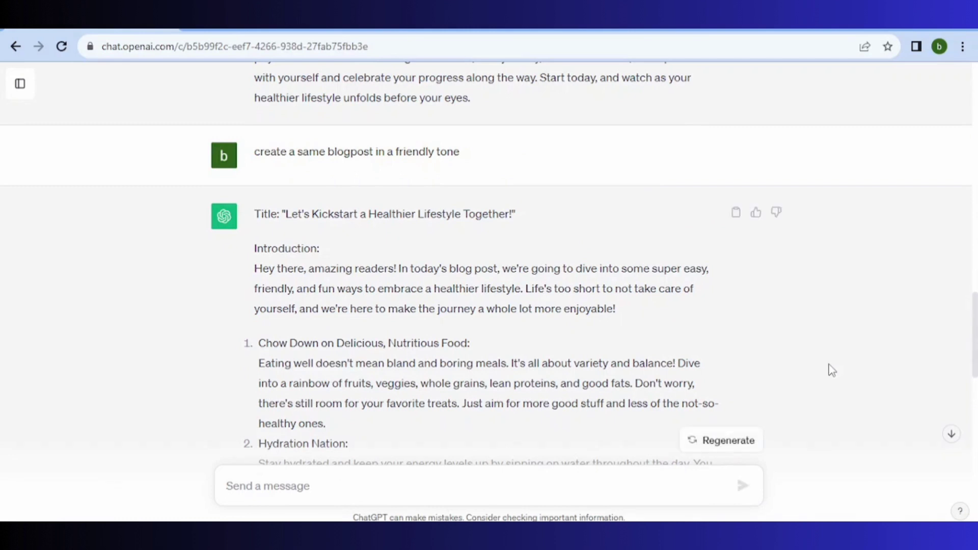
Submit the follow-up prompt "make it informative" and compare the new post with the friendly version
type("make it informative")
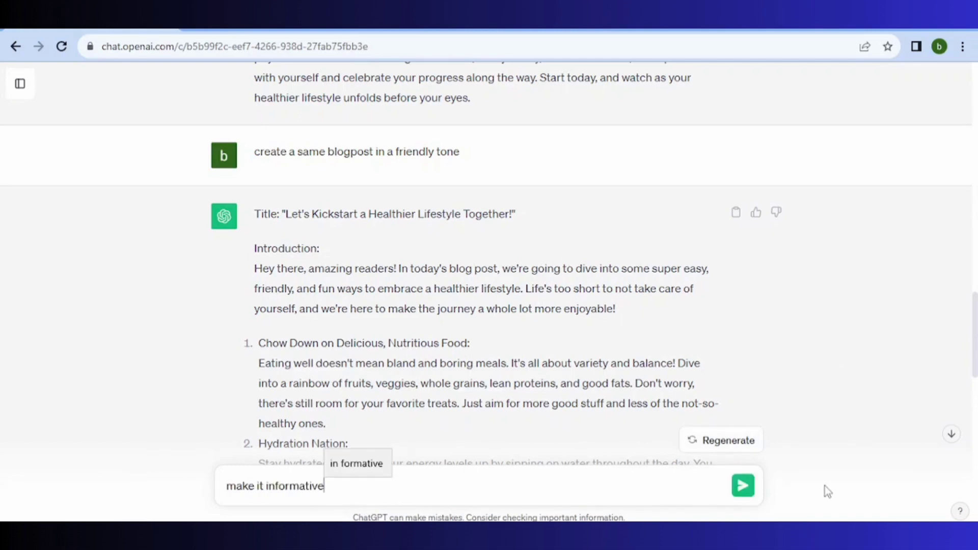
left_click(743, 486)
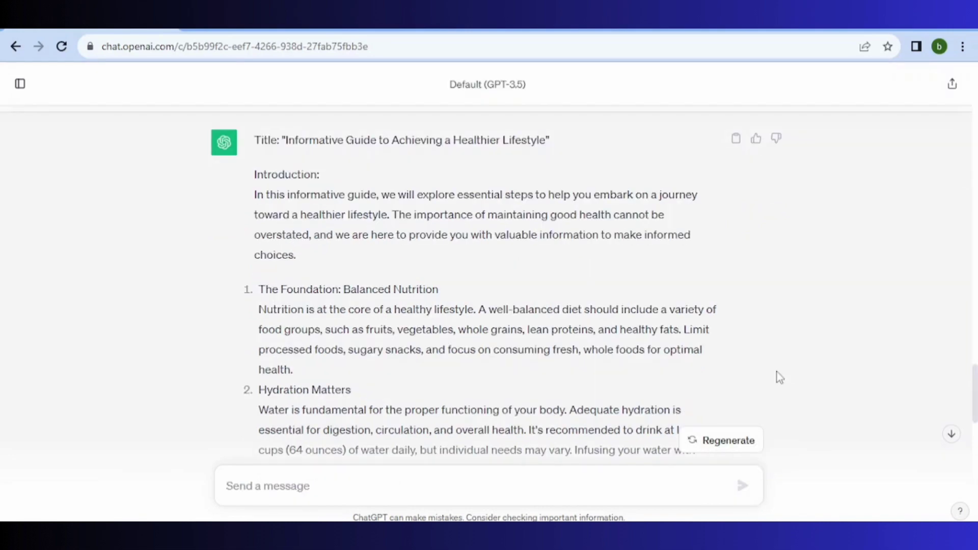
scroll(778, 377, "down", 10)
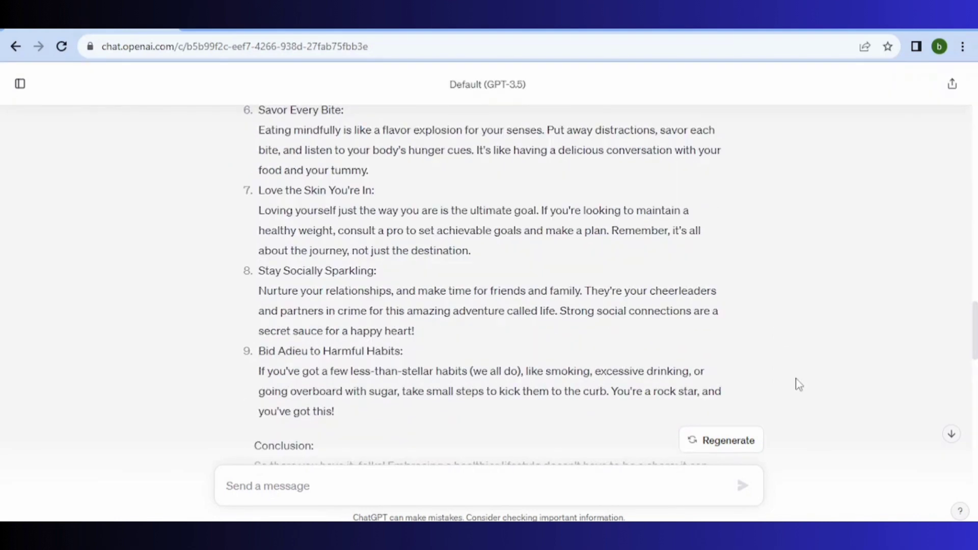
scroll(799, 385, "up", 15)
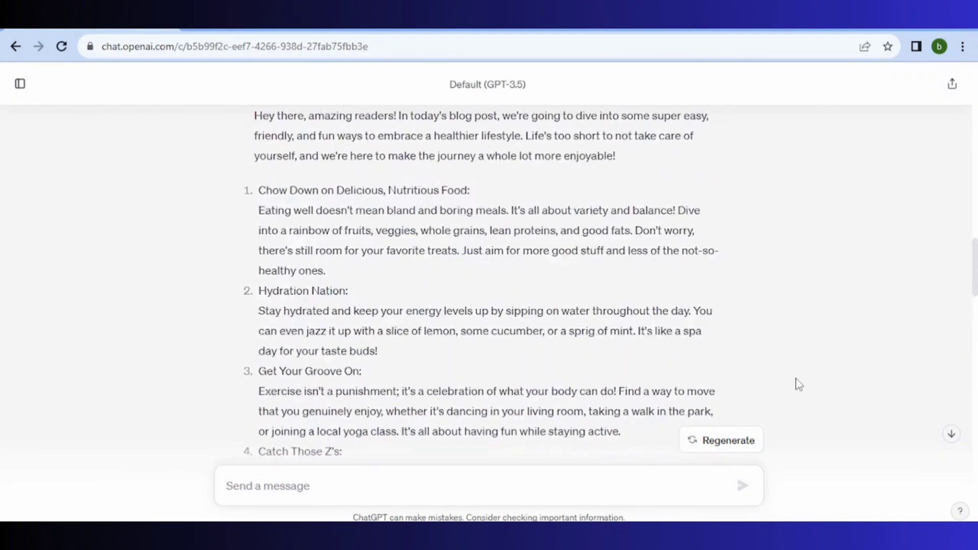
scroll(799, 385, "up", 3)
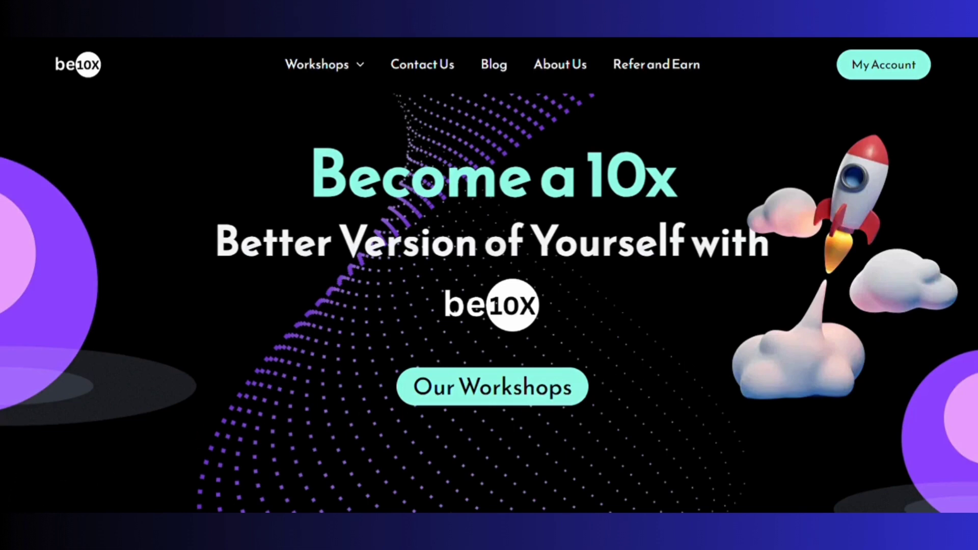
Look through the be10X home page, covering its workshops, student reviews and articles on AI tools and ChatGPT
scroll(2, 415, "down", 6)
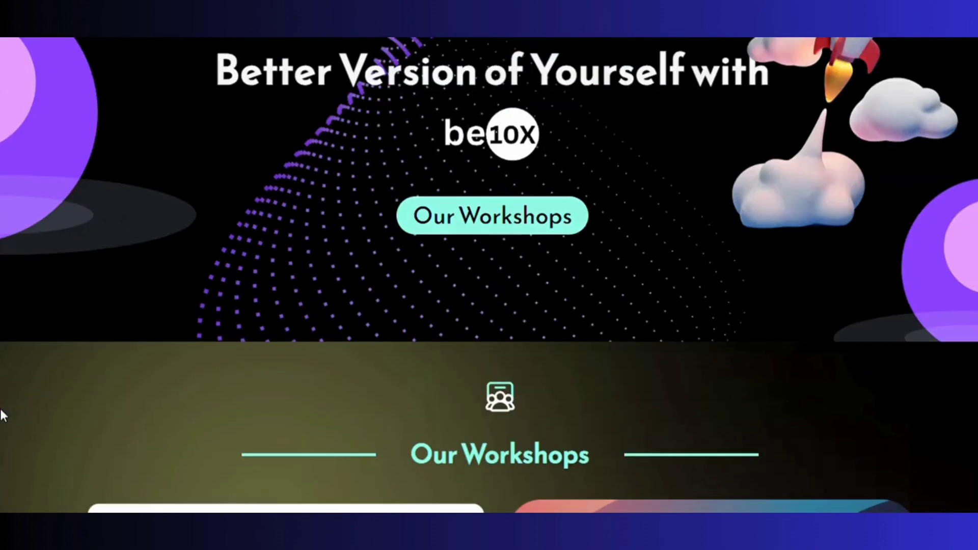
scroll(2, 415, "down", 3)
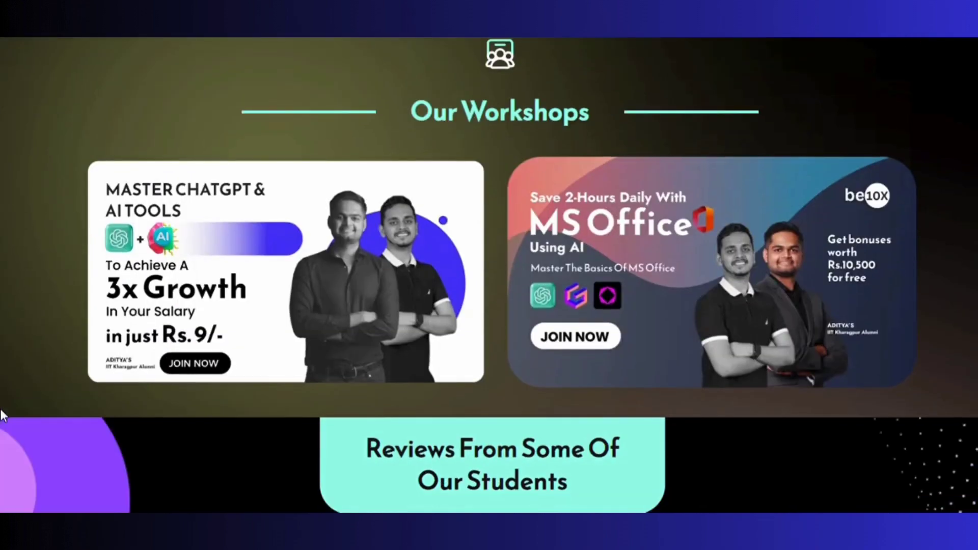
scroll(2, 415, "down", 3)
scroll(2, 415, "up", 3)
scroll(2, 415, "down", 6)
scroll(2, 415, "down", 3)
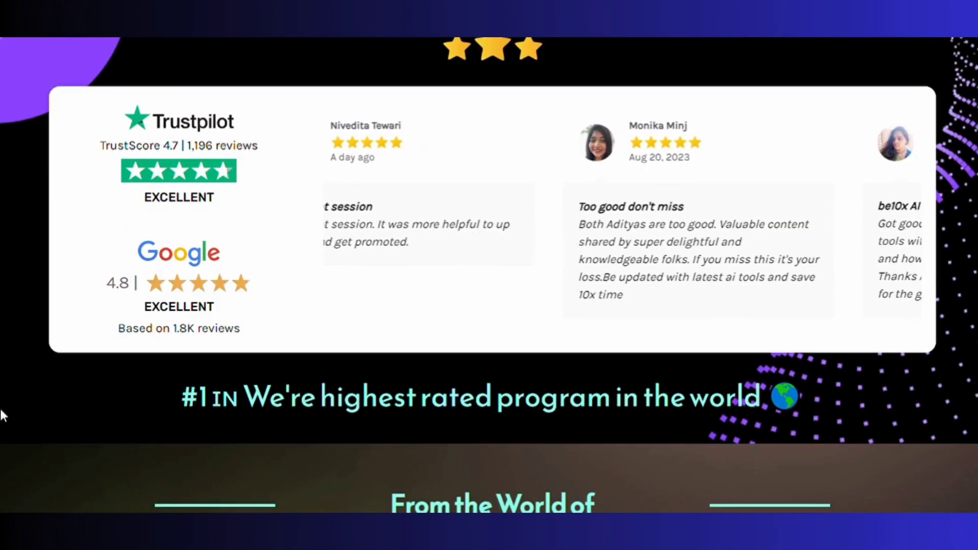
scroll(2, 414, "down", 3)
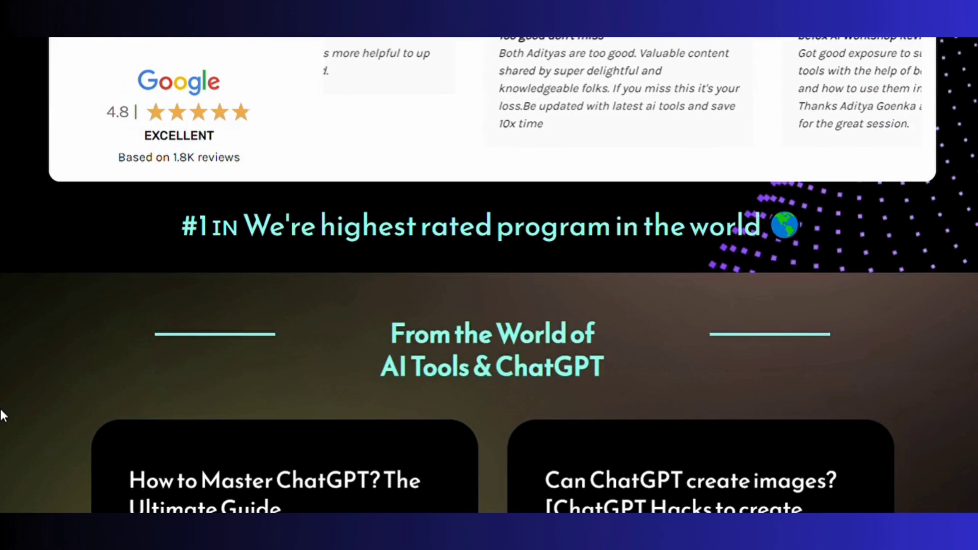
scroll(2, 415, "down", 6)
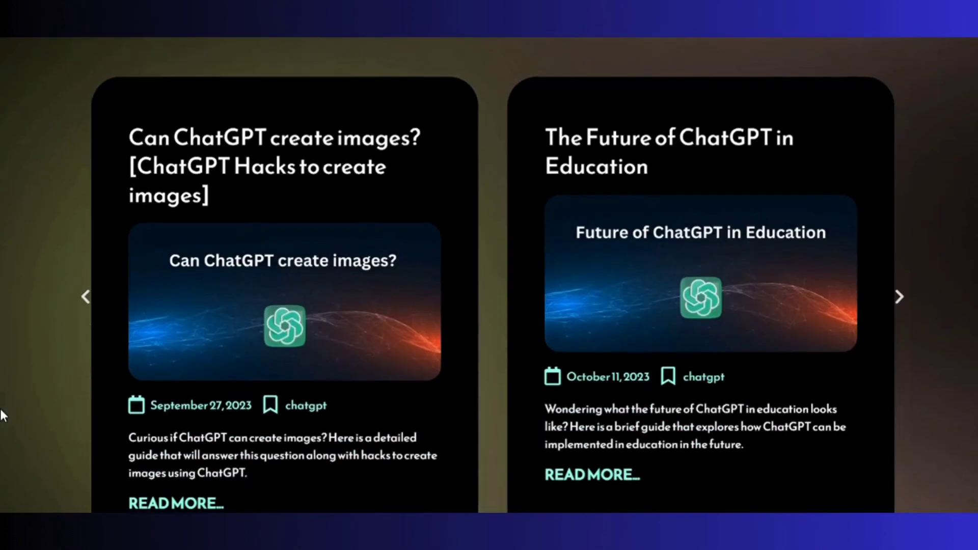
scroll(1, 412, "down", 6)
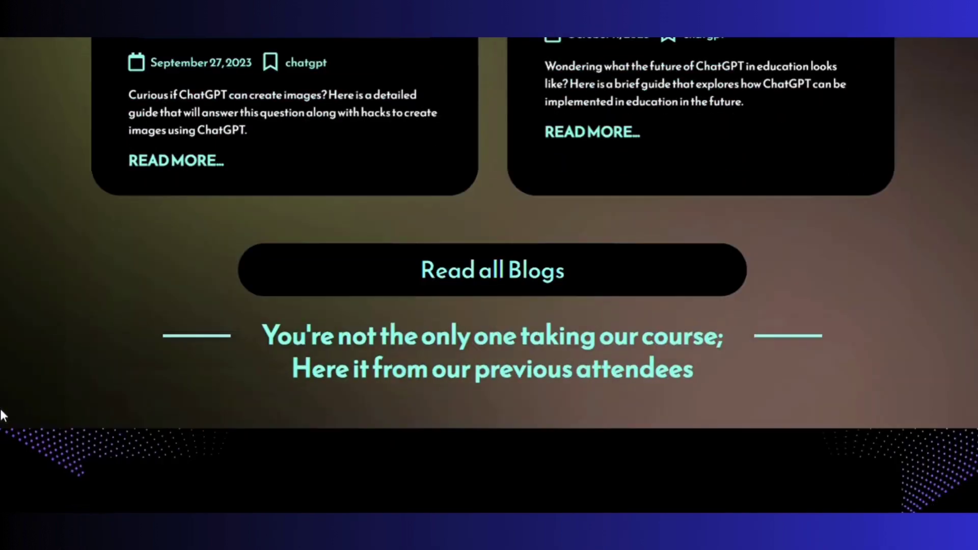
scroll(1, 409, "down", 5)
scroll(1, 409, "up", 10)
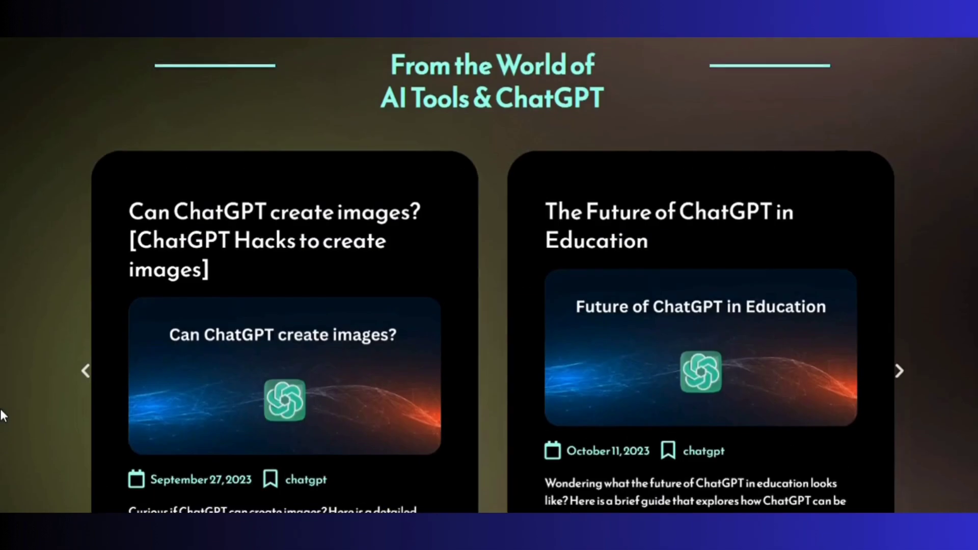
scroll(1, 409, "up", 8)
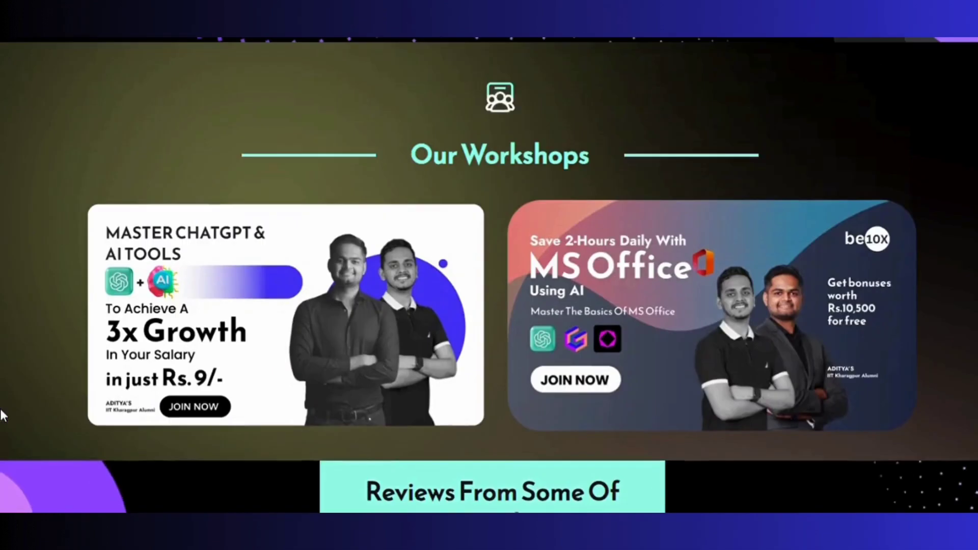
scroll(1, 409, "up", 8)
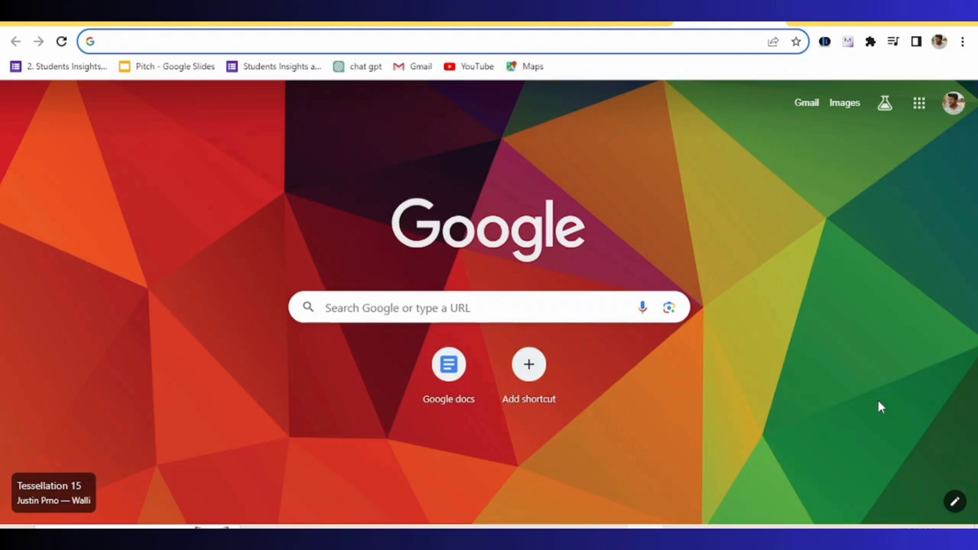
Open the Chrome Web Store and search it for "aiprm for chatgpt"
left_click(963, 42)
mouse_move(846, 184)
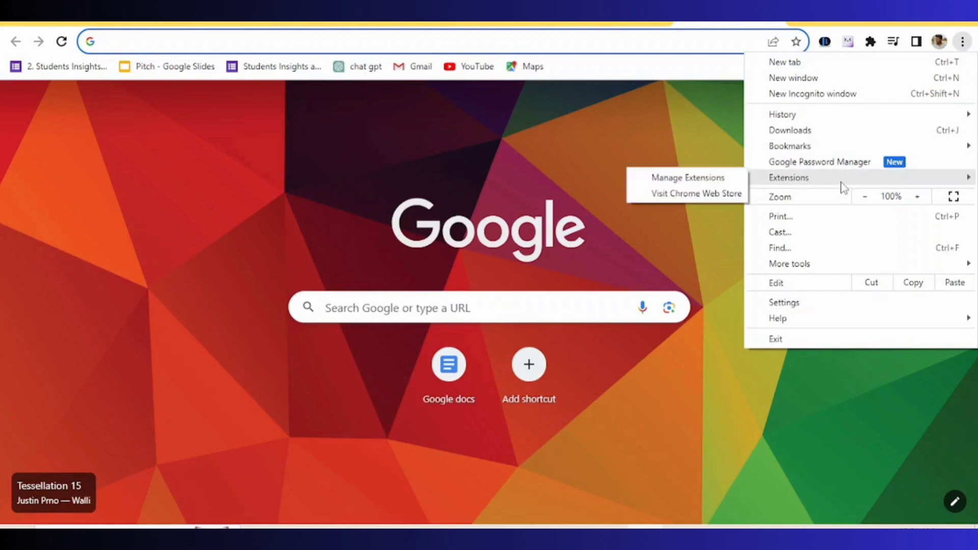
left_click(704, 194)
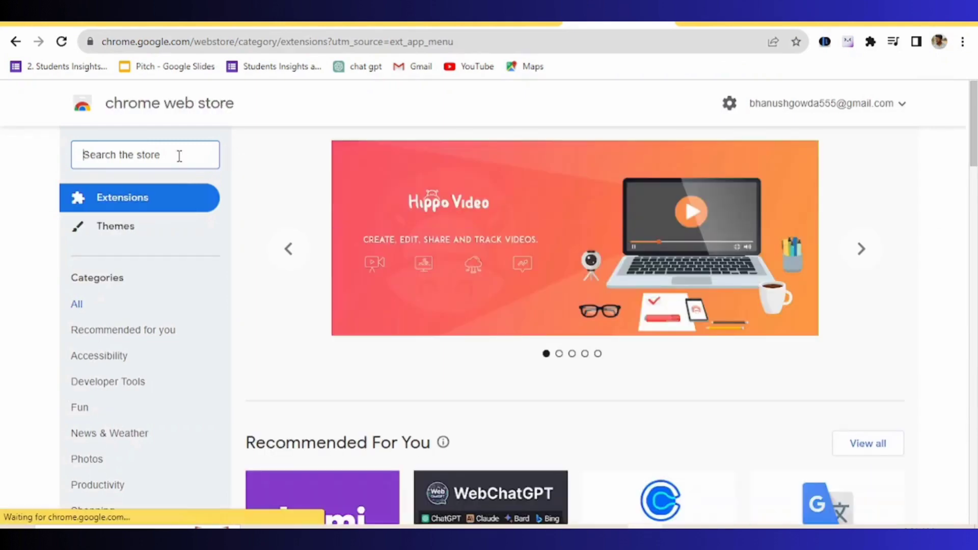
left_click(179, 156)
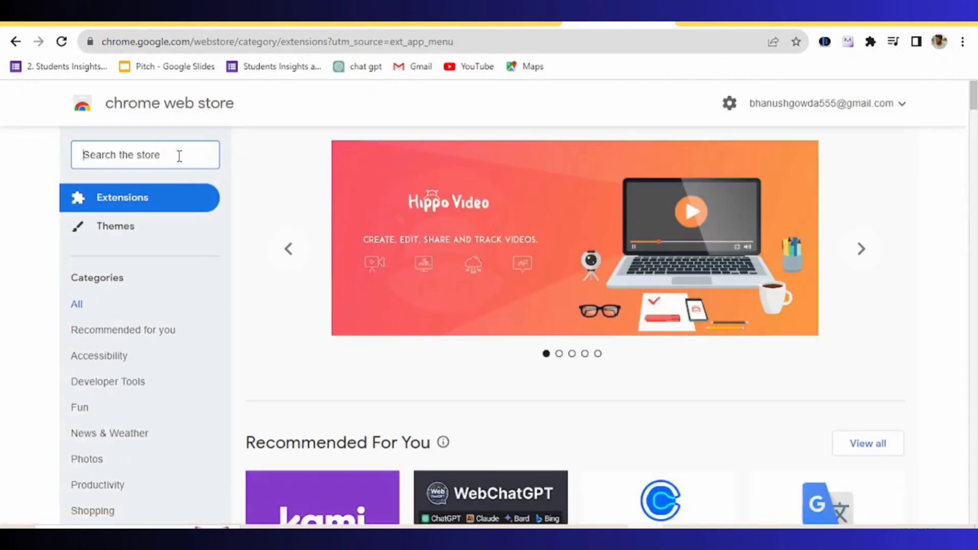
type("AI")
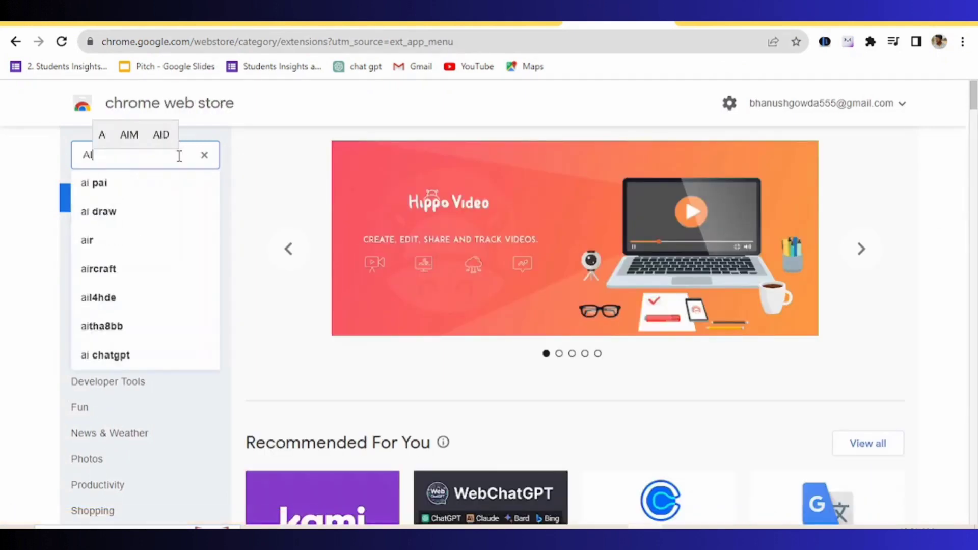
type("PRM")
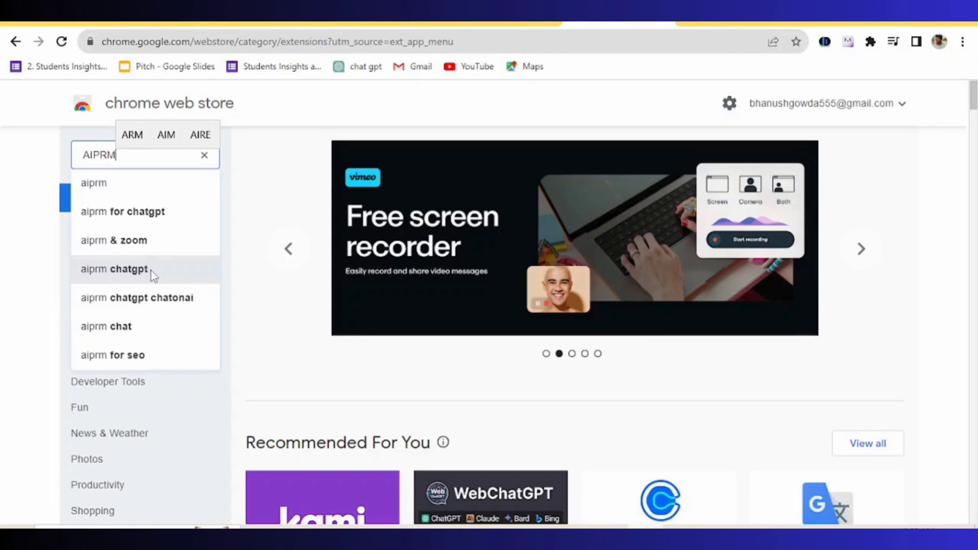
left_click(150, 270)
scroll(455, 299, "down", 3)
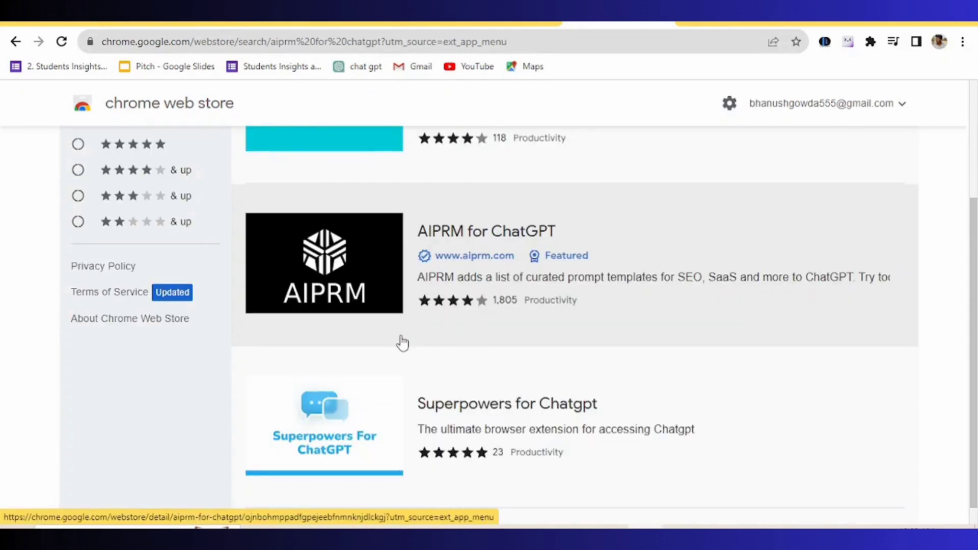
Open the AIPRM for ChatGPT extension's store page and add the extension to Chrome
left_click(453, 236)
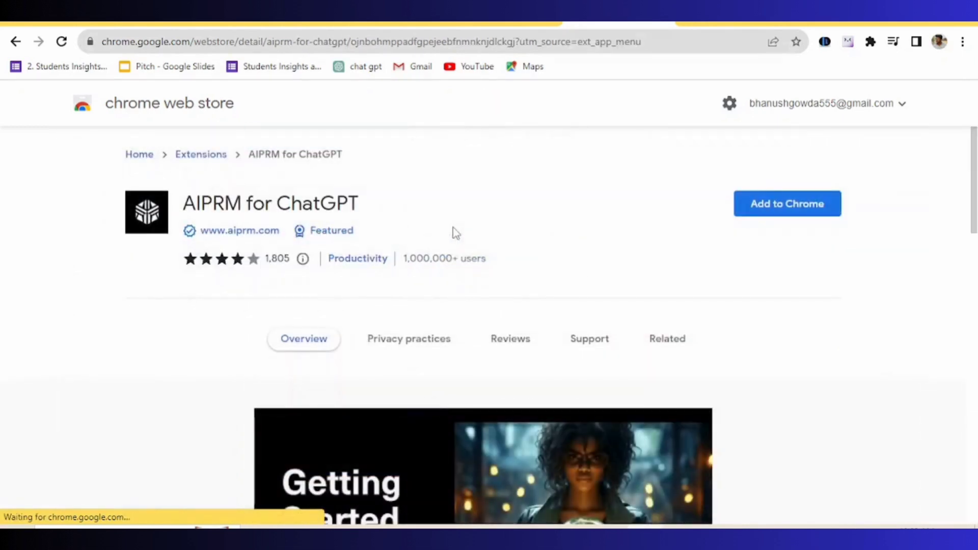
left_click(811, 220)
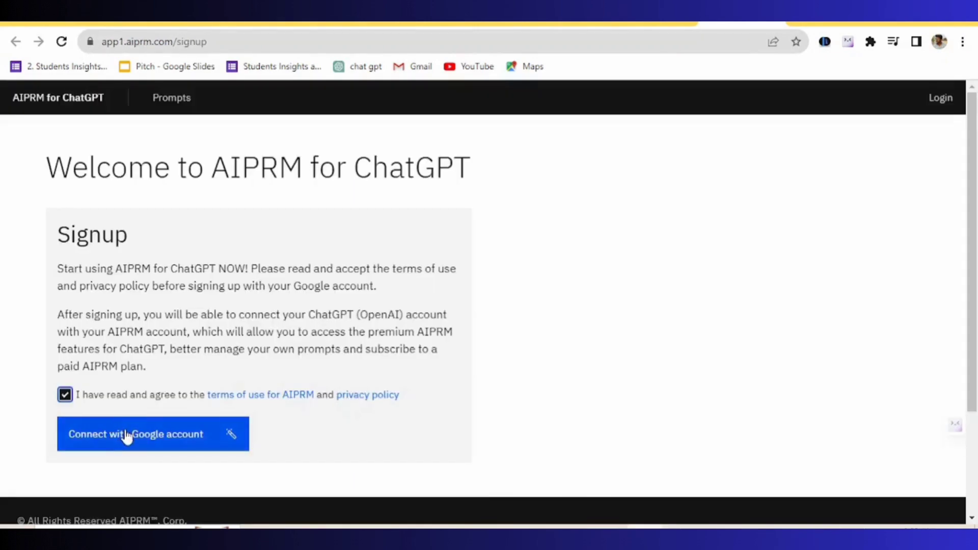
Connect AIPRM with the Google account and accept the AIPRM Premium terms and conditions in ChatGPT
left_click(125, 434)
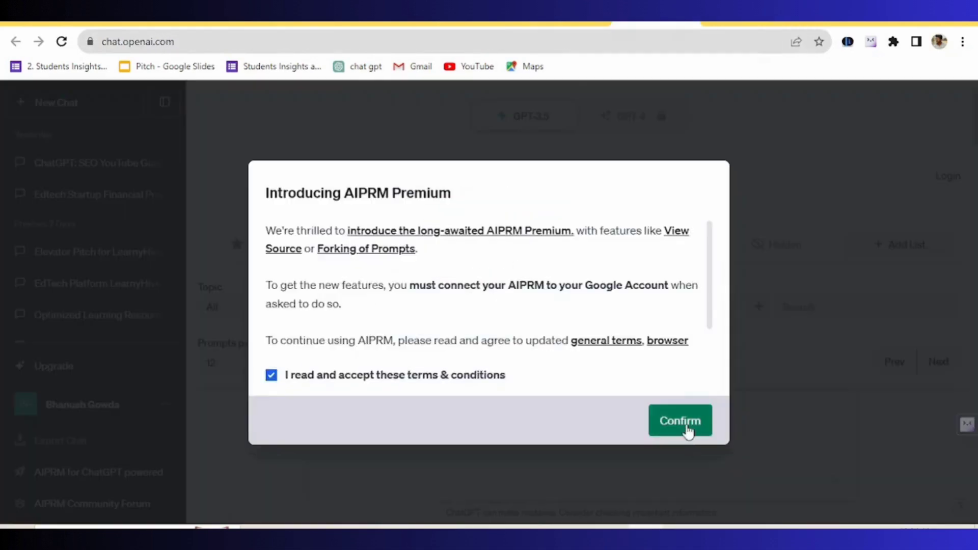
left_click(686, 426)
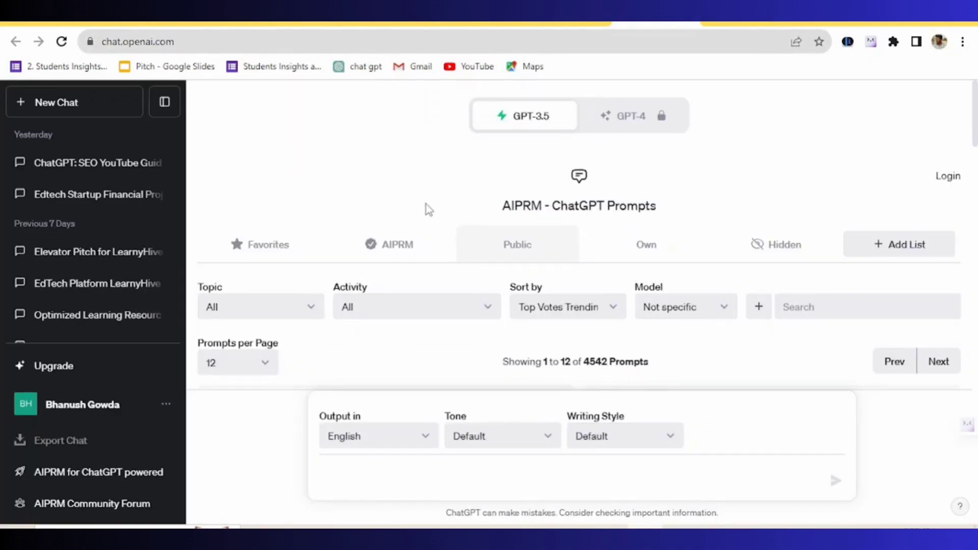
Filter the public AIPRM prompts by the Copywriting topic and browse the available prompt templates
scroll(426, 204, "down", 3)
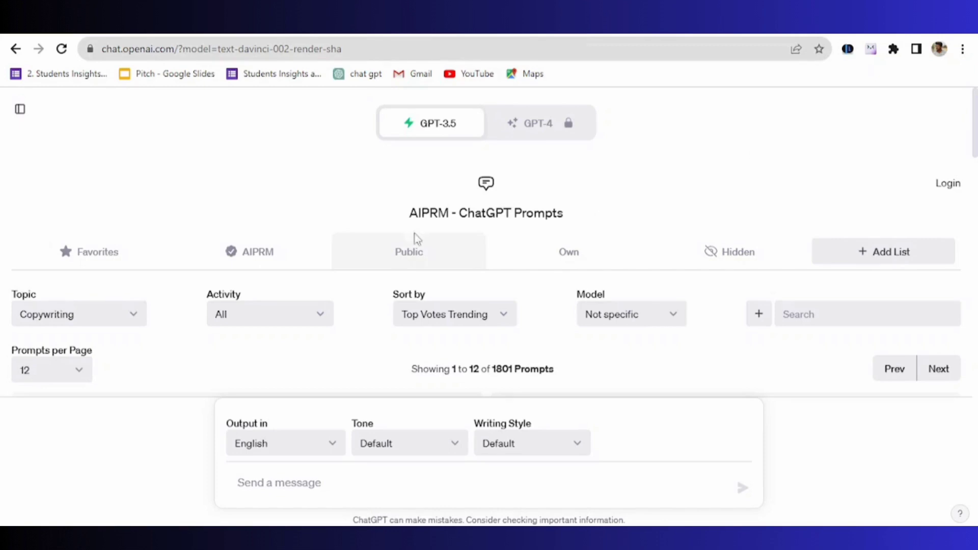
left_click(88, 311)
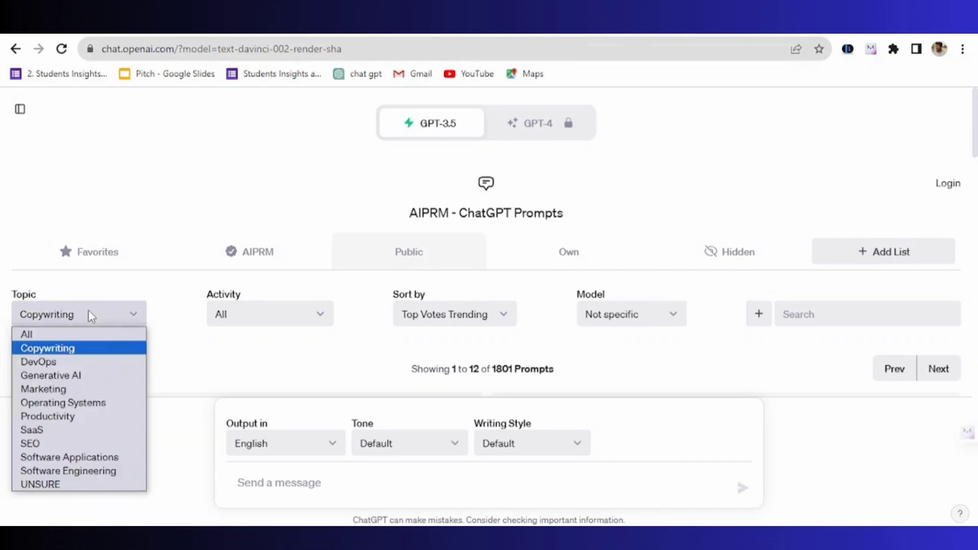
left_click(91, 348)
scroll(532, 283, "down", 6)
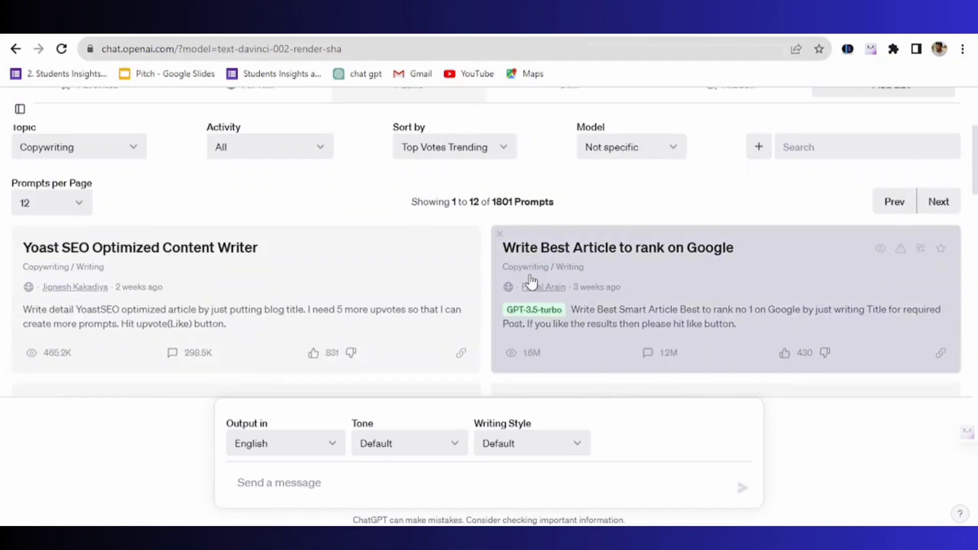
scroll(349, 289, "down", 6)
scroll(351, 289, "down", 6)
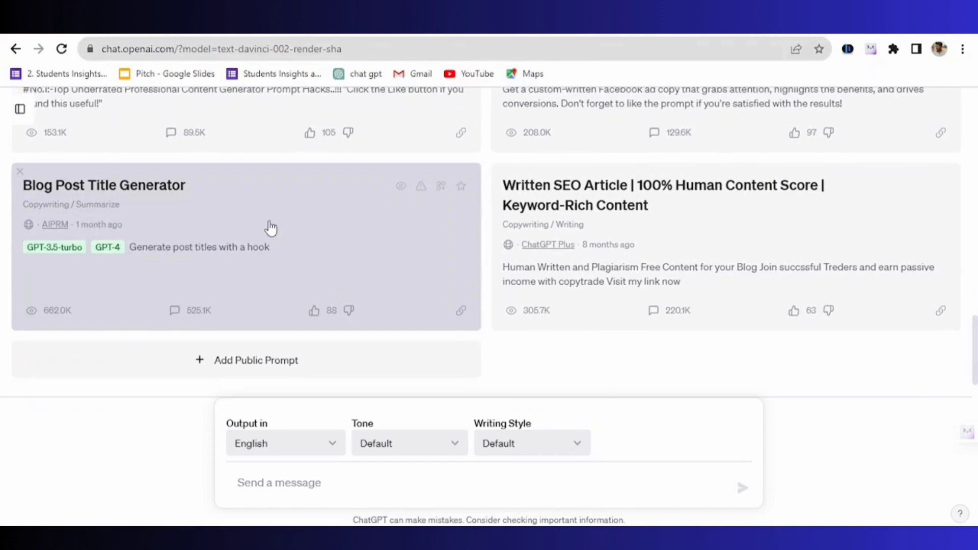
Generate 5 titles for the keywords "healthier lifestyle" with the Blog Post Title Generator prompt
left_click(271, 228)
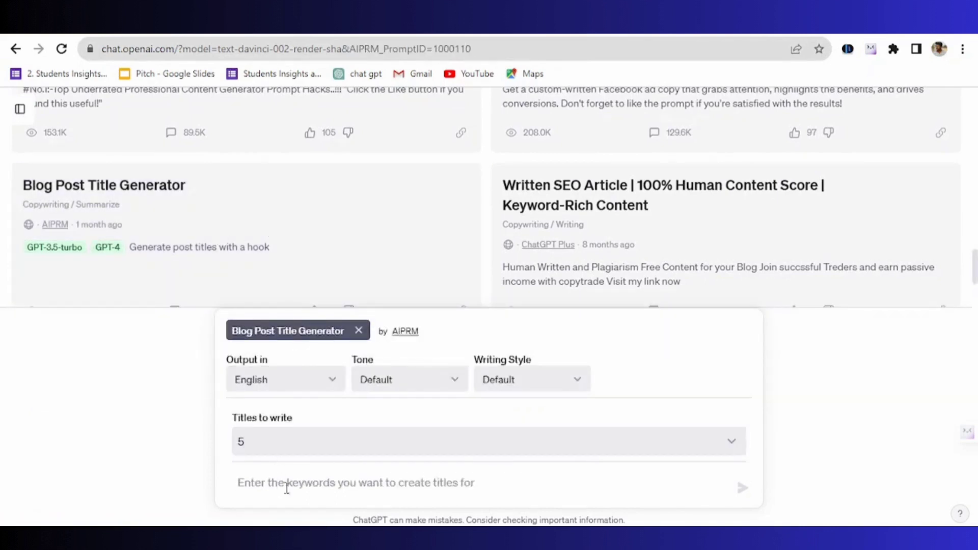
left_click(282, 488)
type("headhair lifestyle")
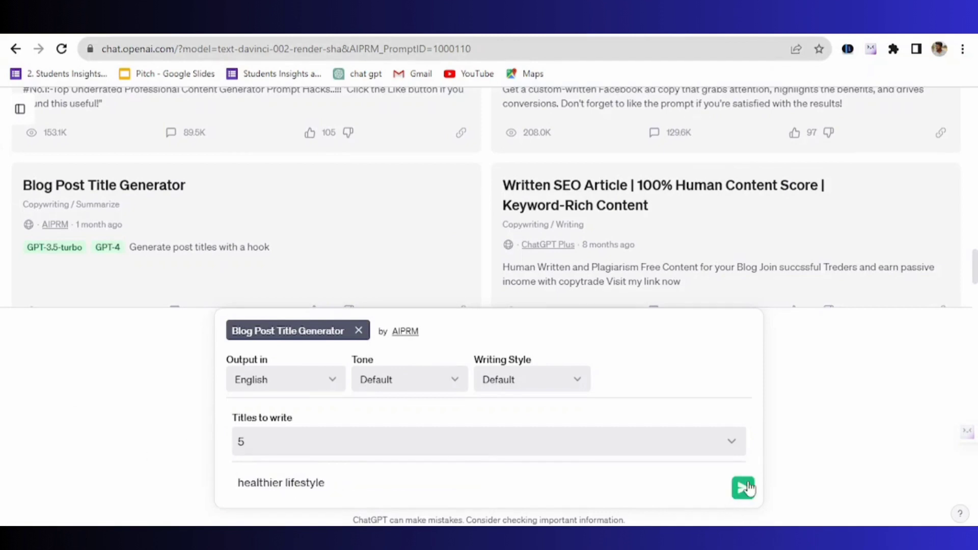
left_click(742, 487)
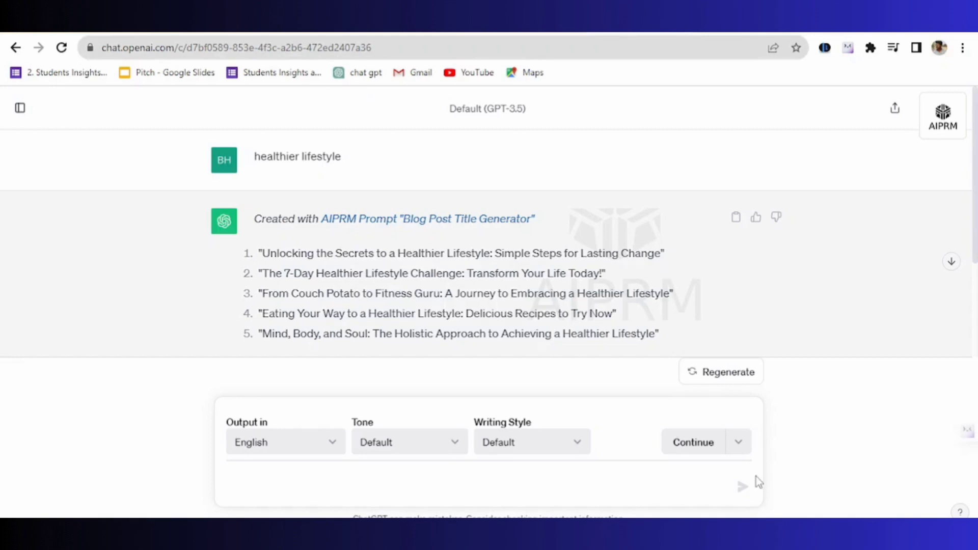
Send the follow-up message "give me the one title that will rank higer on google"
type("give me the one title that will rank higer on google")
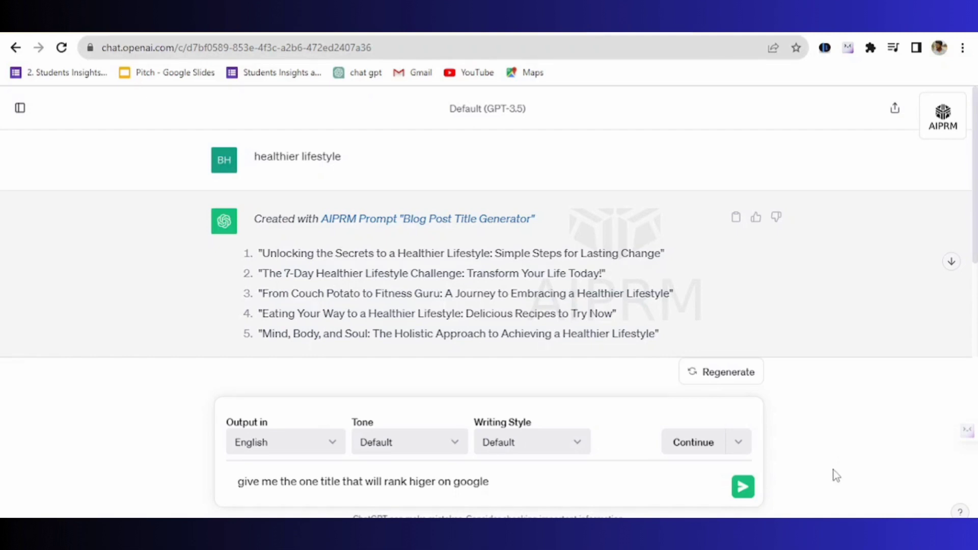
left_click(745, 489)
scroll(790, 324, "down", 3)
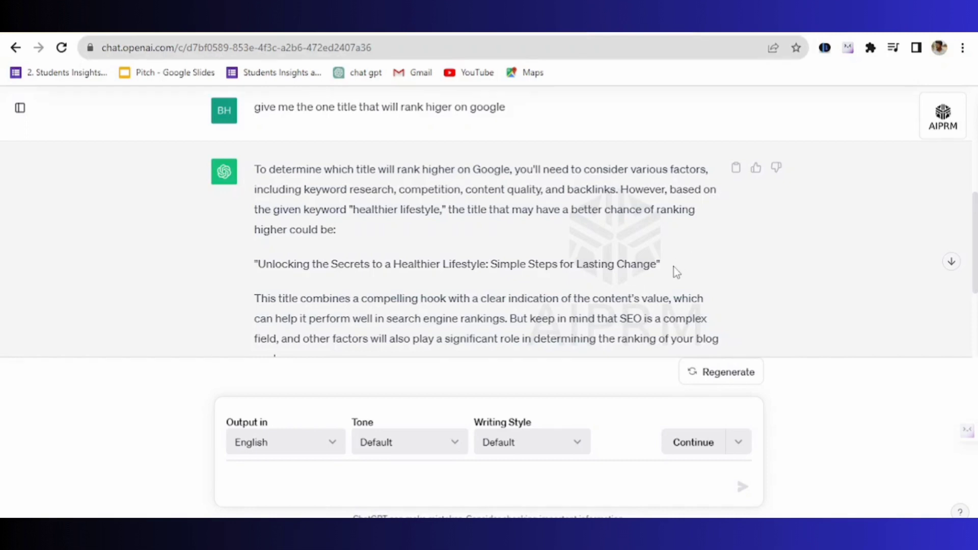
Copy the recommended title "Unlocking the Secrets to a Healthier Lifestyle: Simple Steps for Lasting Change" and paste it into a new chat's message
left_click_drag(663, 265, 254, 263)
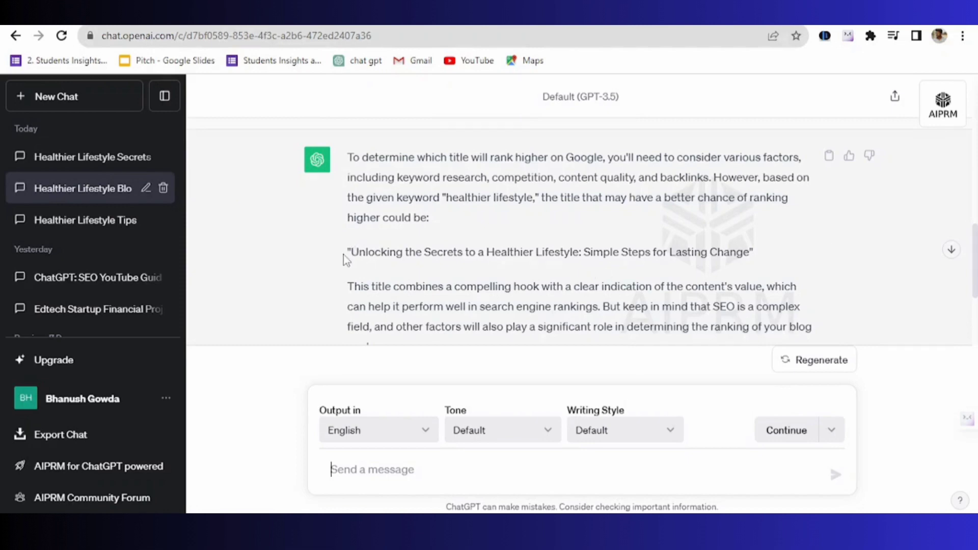
left_click_drag(345, 261, 770, 263)
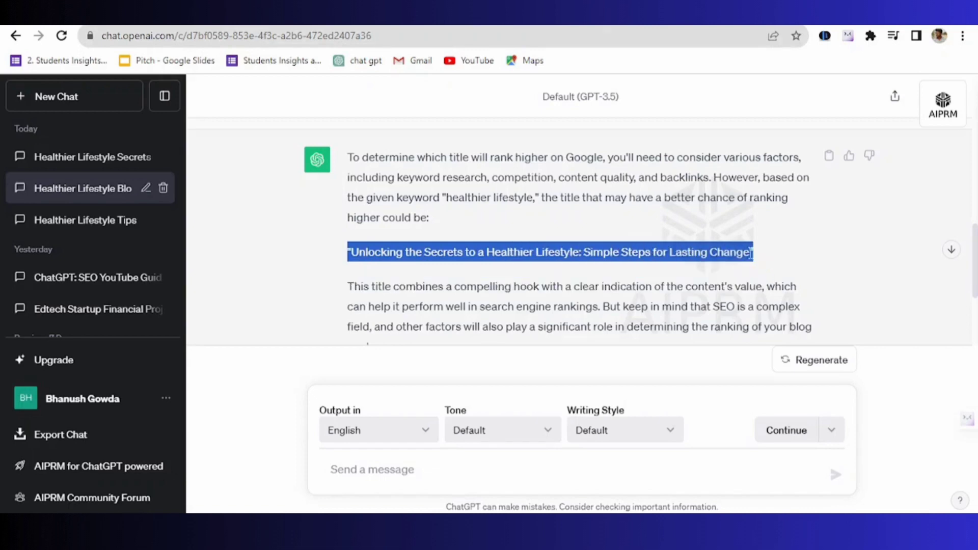
right_click(690, 259)
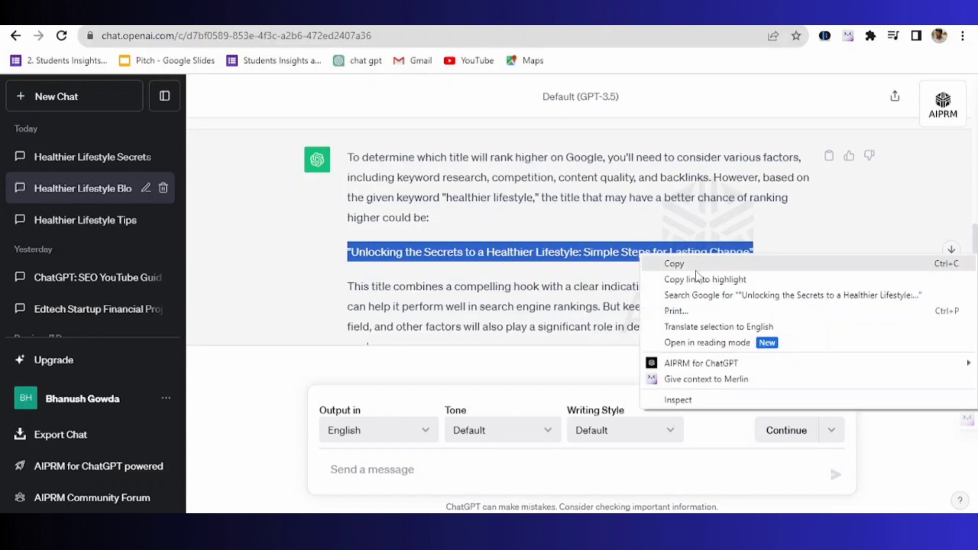
left_click(702, 265)
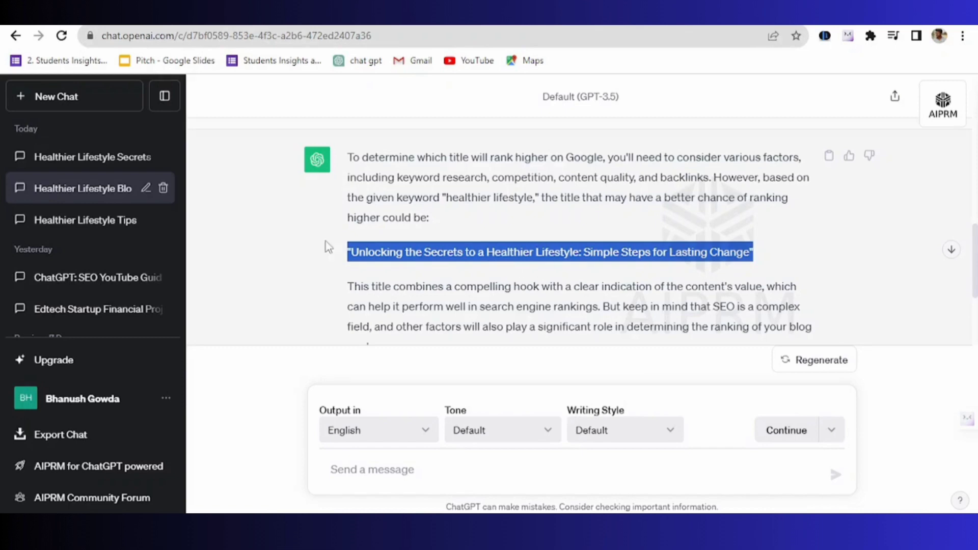
left_click(96, 96)
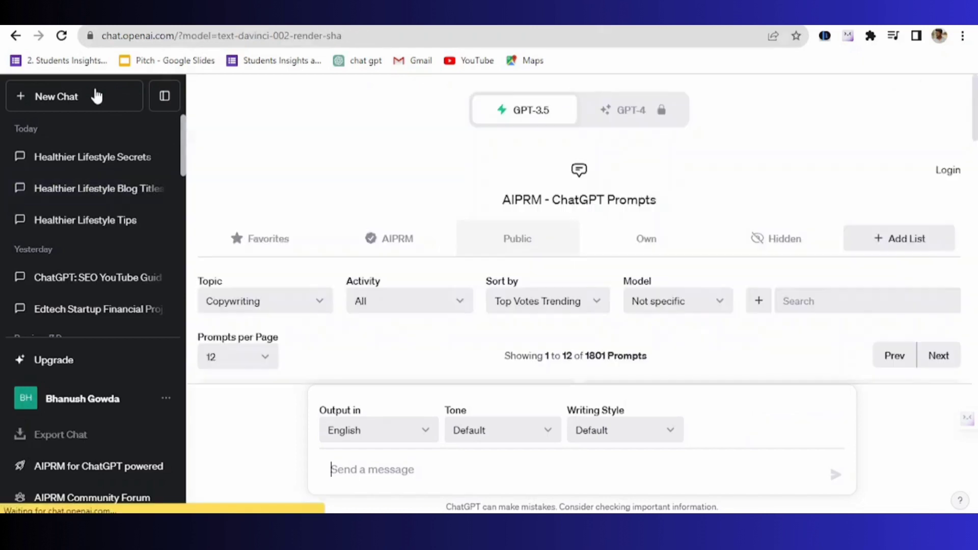
right_click(346, 463)
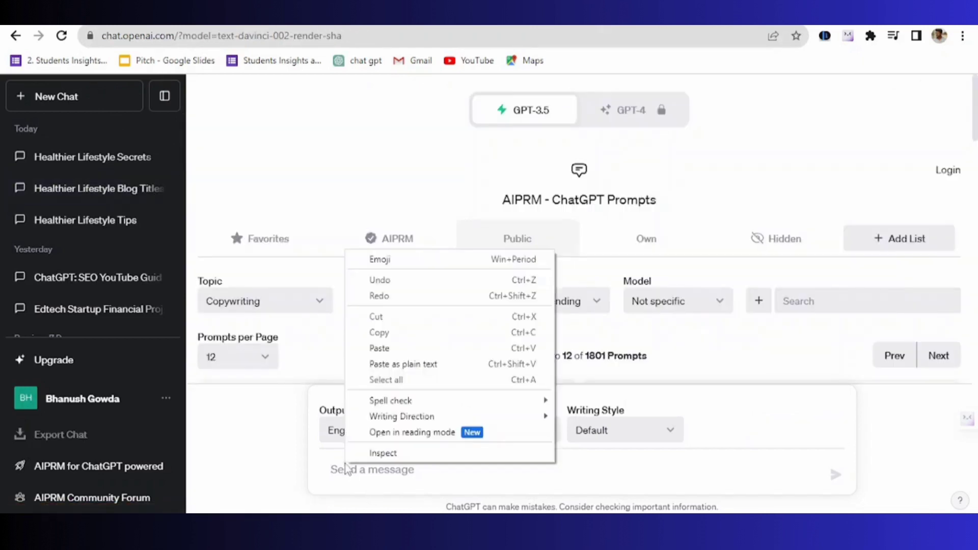
left_click(384, 346)
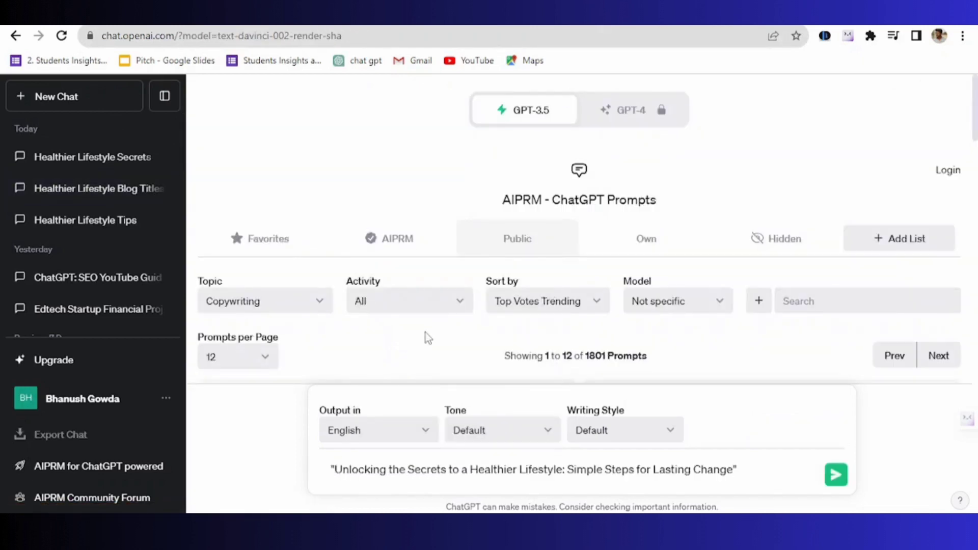
Generate an article from the pasted title with the Copywriting prompt "Written SEO Article | 100% Human Content Score | Keyword-Rich Content" and skim it
left_click(286, 302)
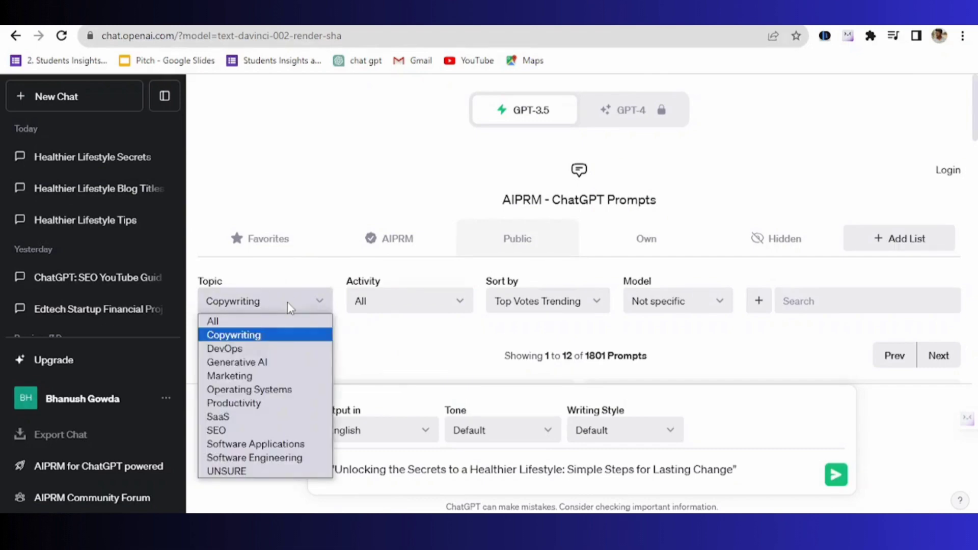
left_click(280, 335)
scroll(344, 299, "down", 9)
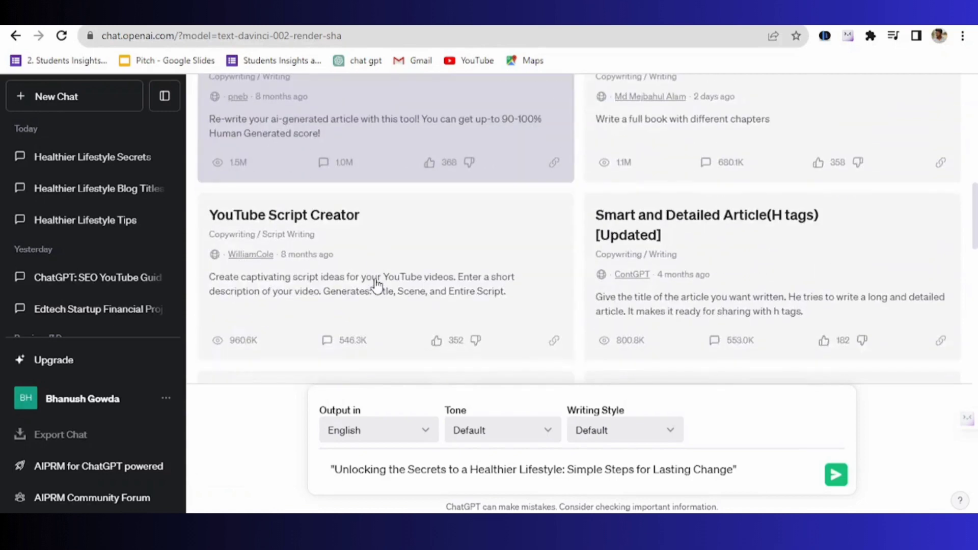
scroll(377, 285, "down", 8)
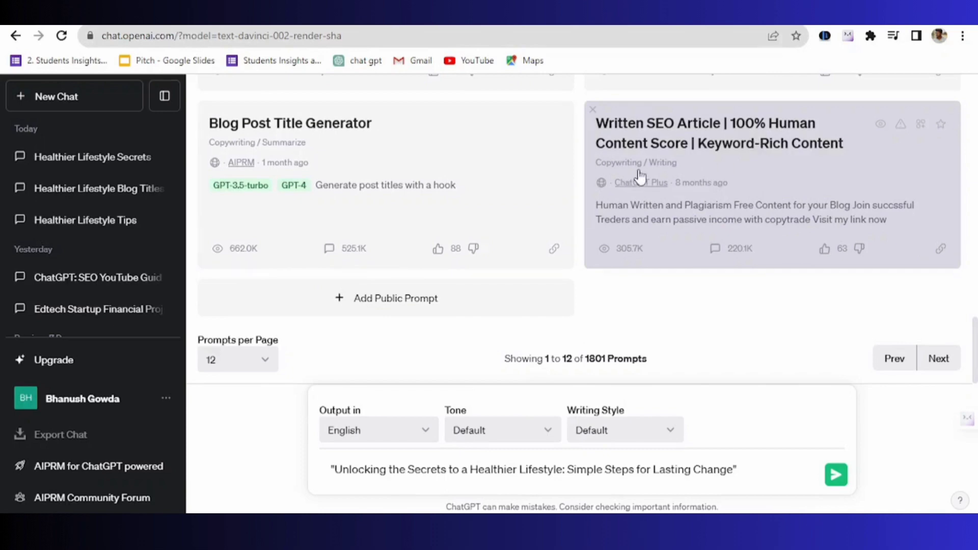
left_click(739, 168)
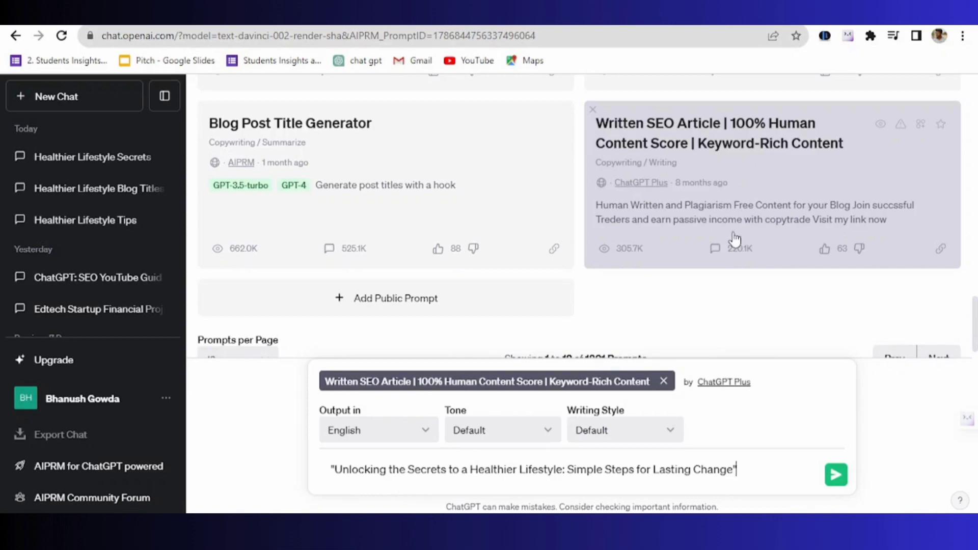
key("Return")
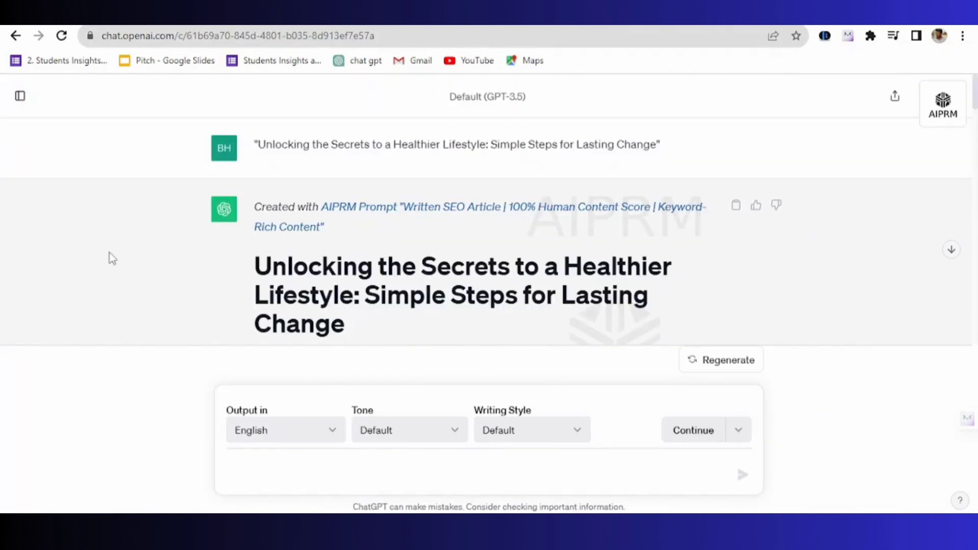
scroll(221, 276, "down", 8)
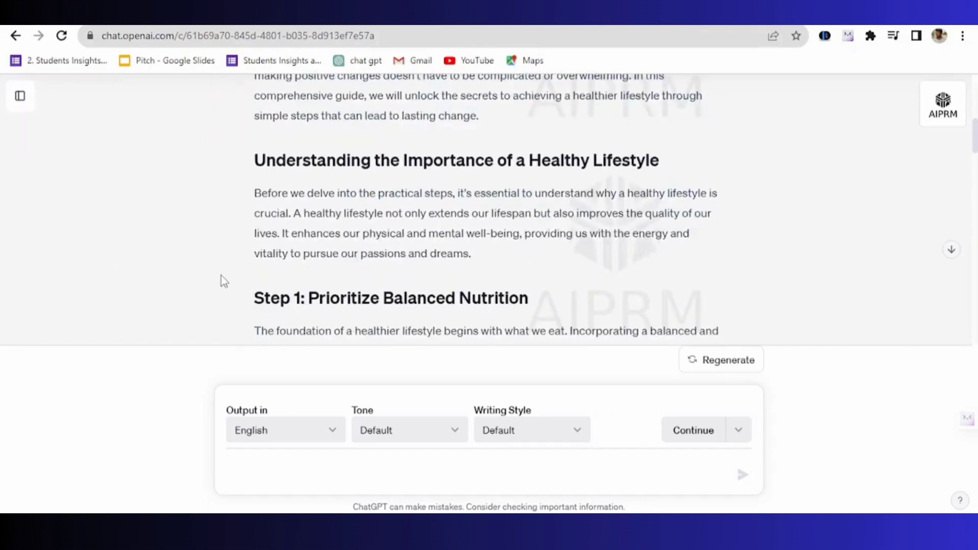
scroll(225, 281, "down", 3)
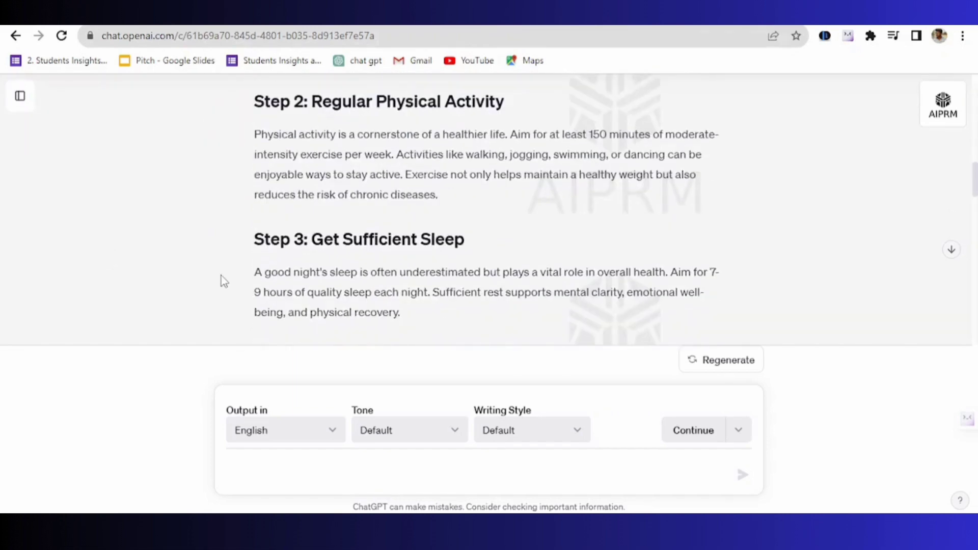
scroll(222, 278, "up", 9)
scroll(222, 276, "up", 3)
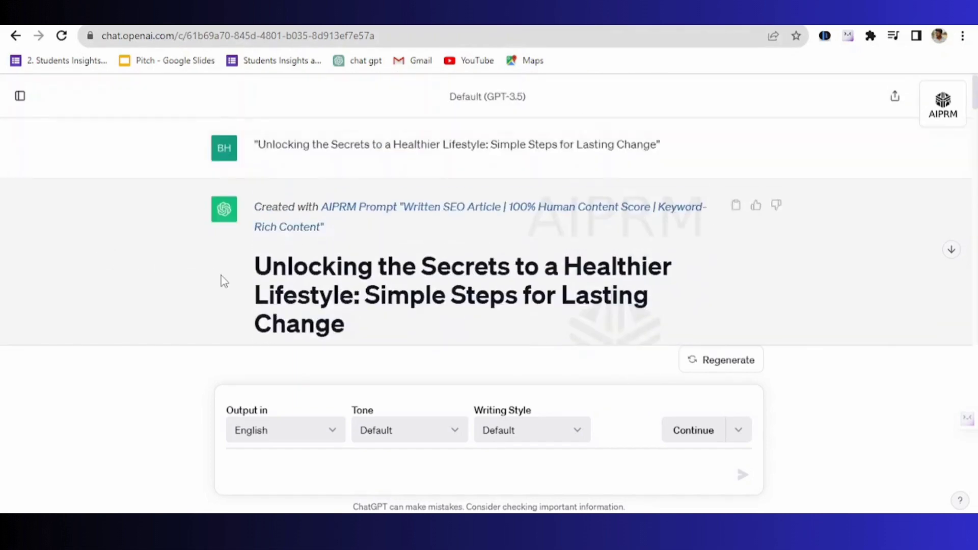
scroll(221, 276, "down", 3)
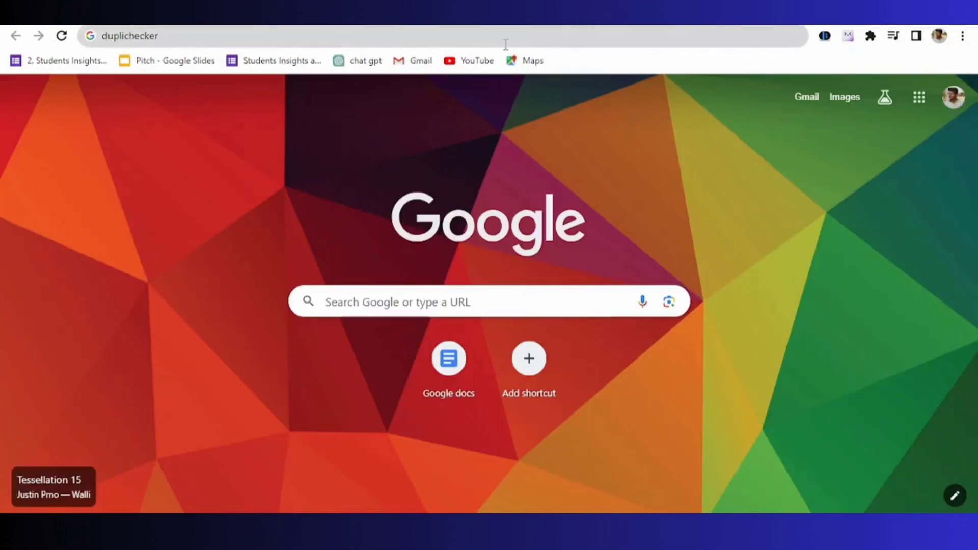
Search Google for "duplichecker" and open the Duplichecker plagiarism checker at its text entry area
left_click(506, 43)
left_click(506, 44)
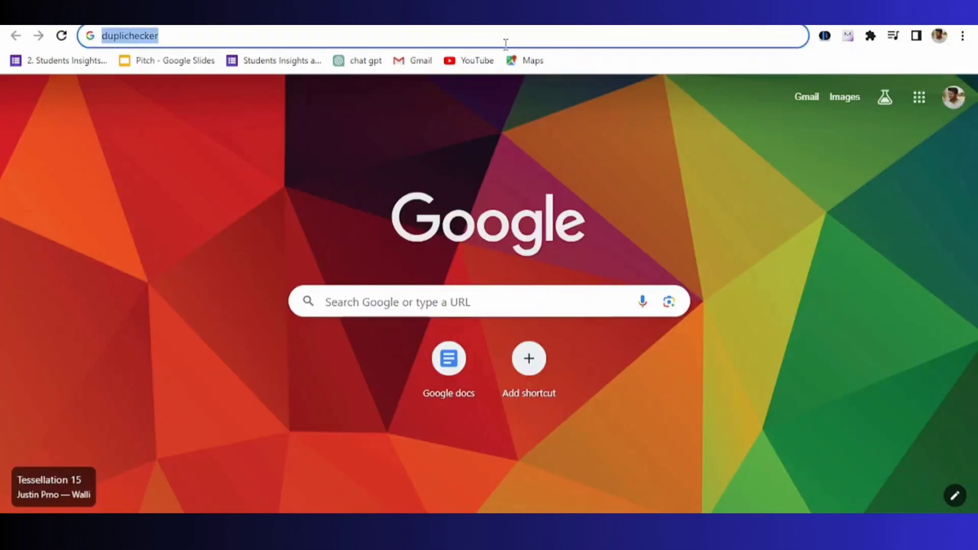
left_click(506, 44)
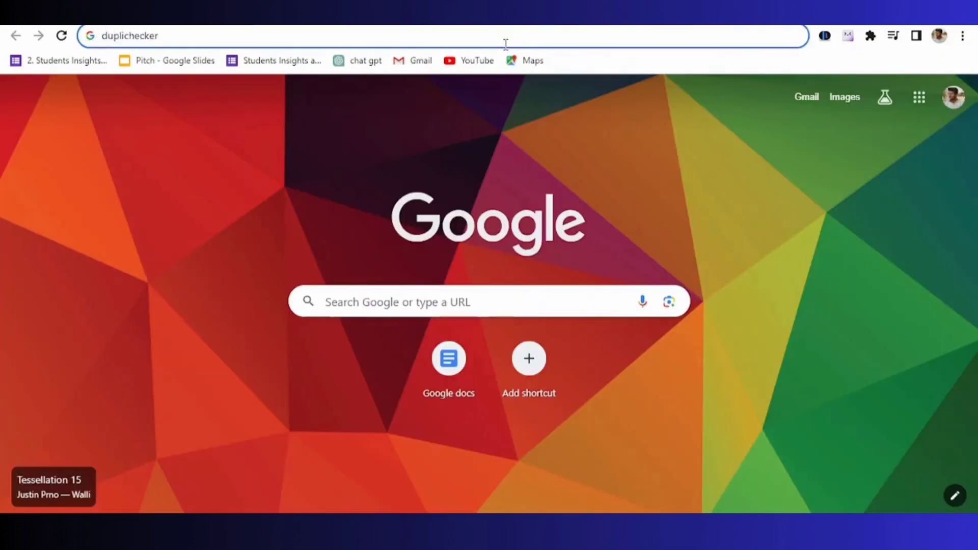
key("Return")
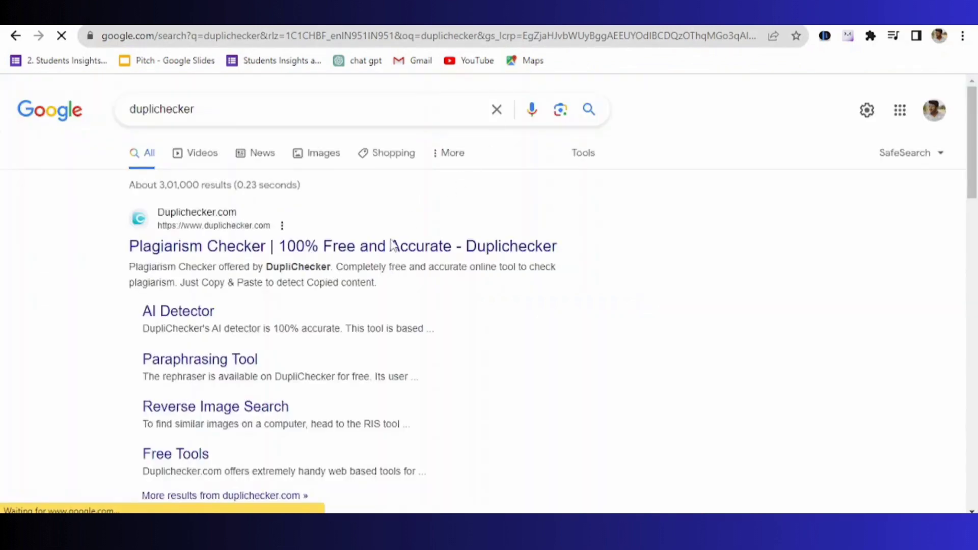
left_click(374, 251)
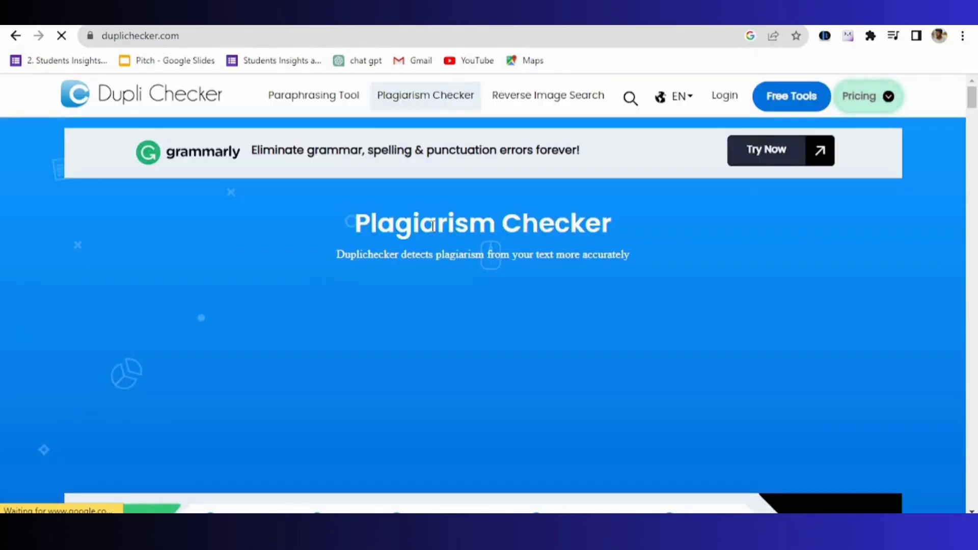
scroll(433, 225, "down", 3)
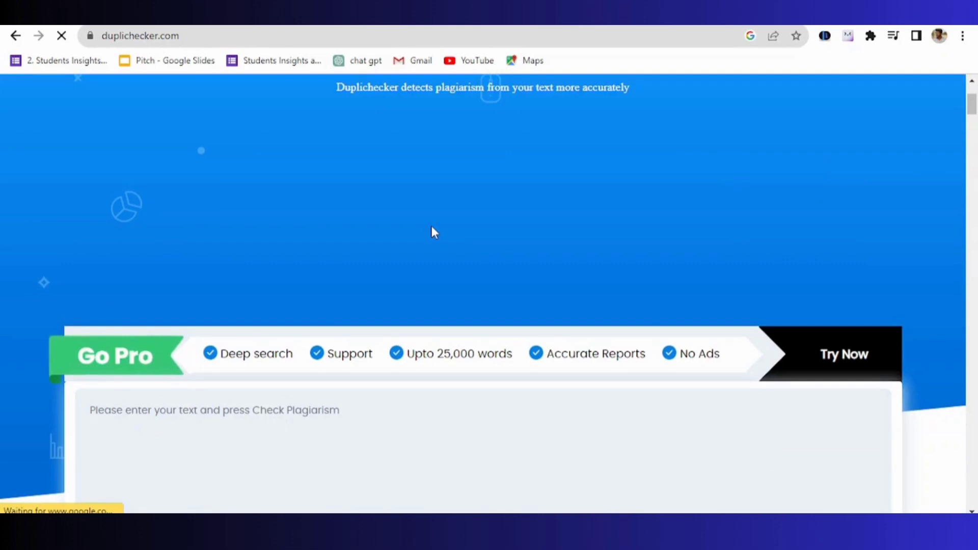
scroll(432, 225, "down", 3)
left_click(137, 249)
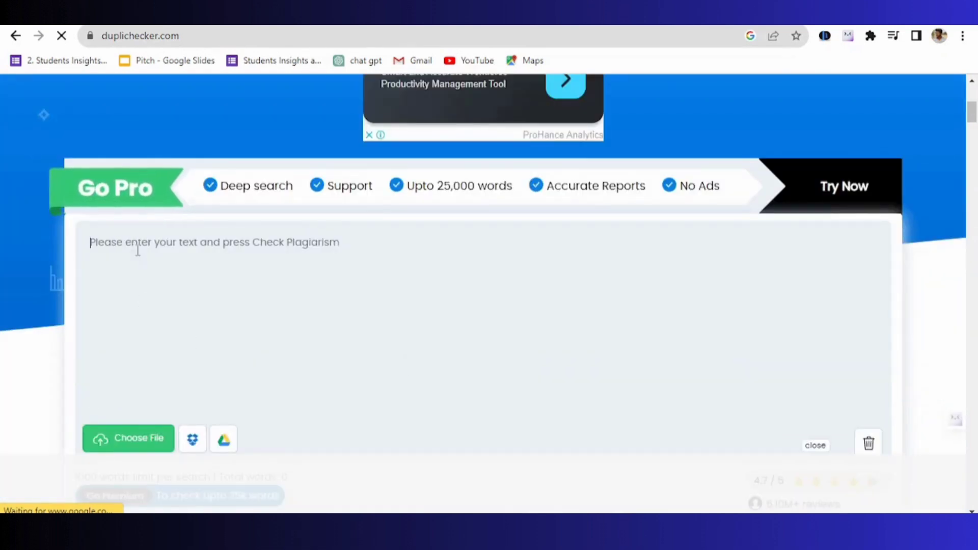
Copy the entire generated article from the ChatGPT chat and paste it into Duplichecker's plagiarism text area
key("ctrl+Tab")
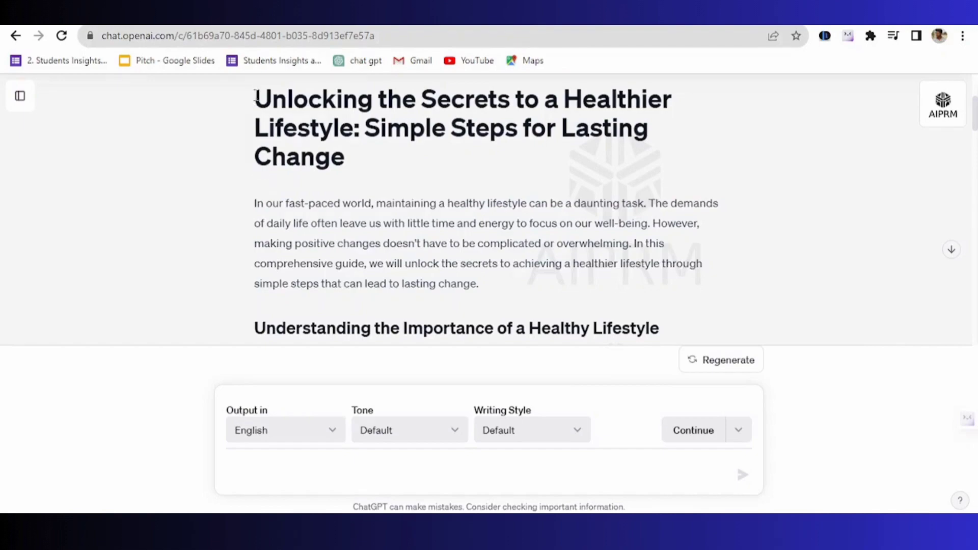
left_click_drag(255, 97, 651, 280)
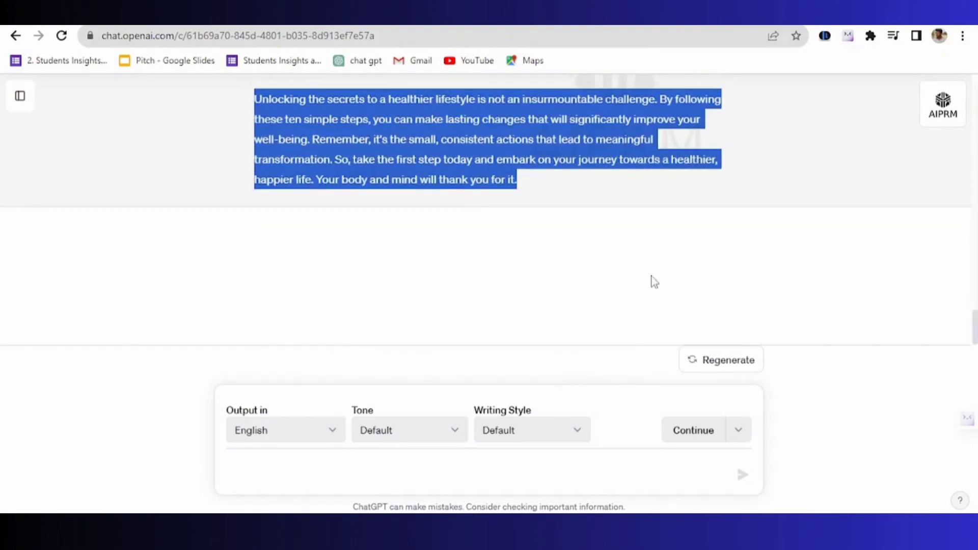
right_click(462, 128)
left_click(503, 144)
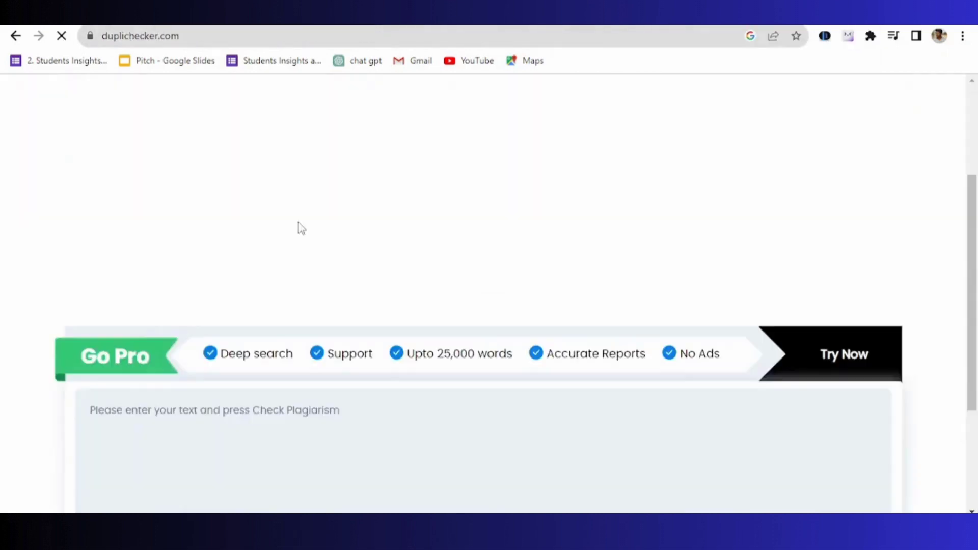
scroll(298, 224, "down", 7)
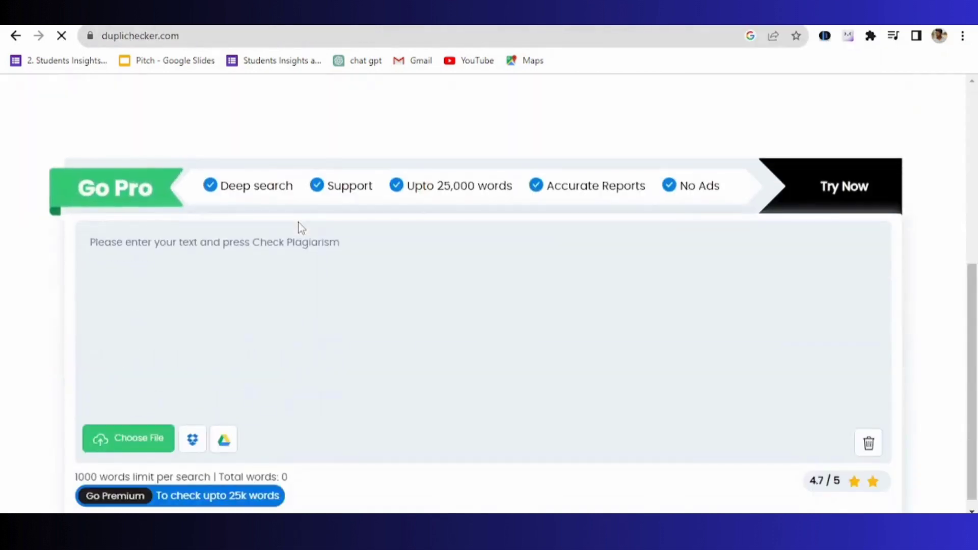
scroll(299, 222, "up", 3)
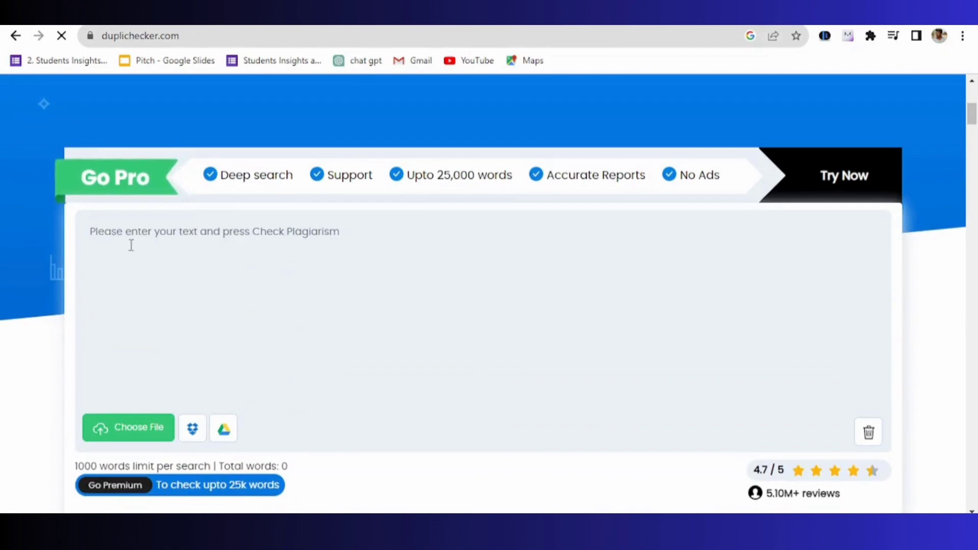
left_click(93, 234)
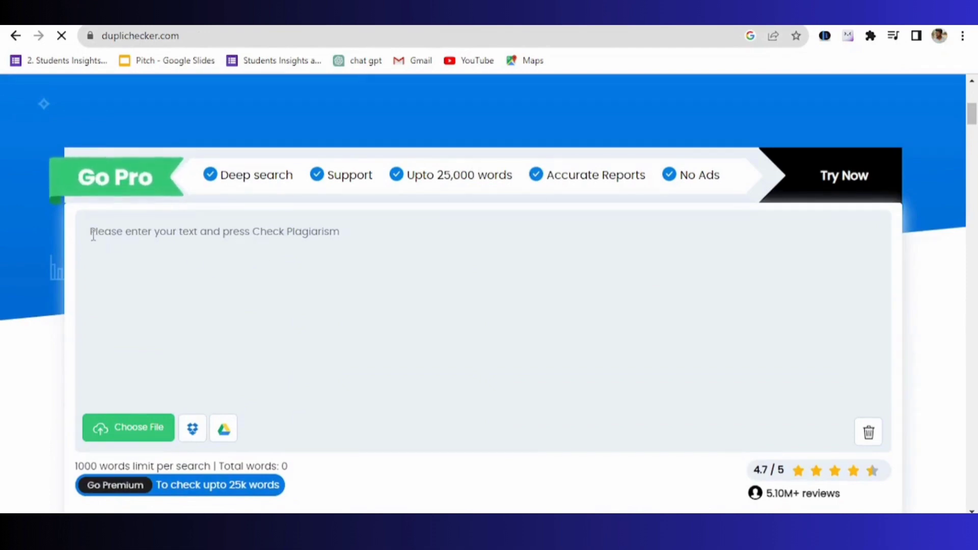
right_click(93, 234)
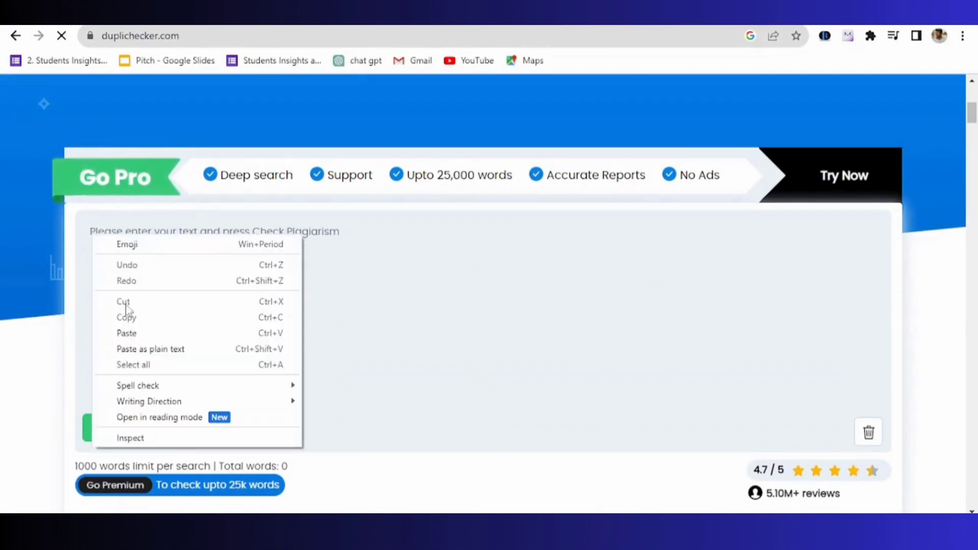
left_click(135, 332)
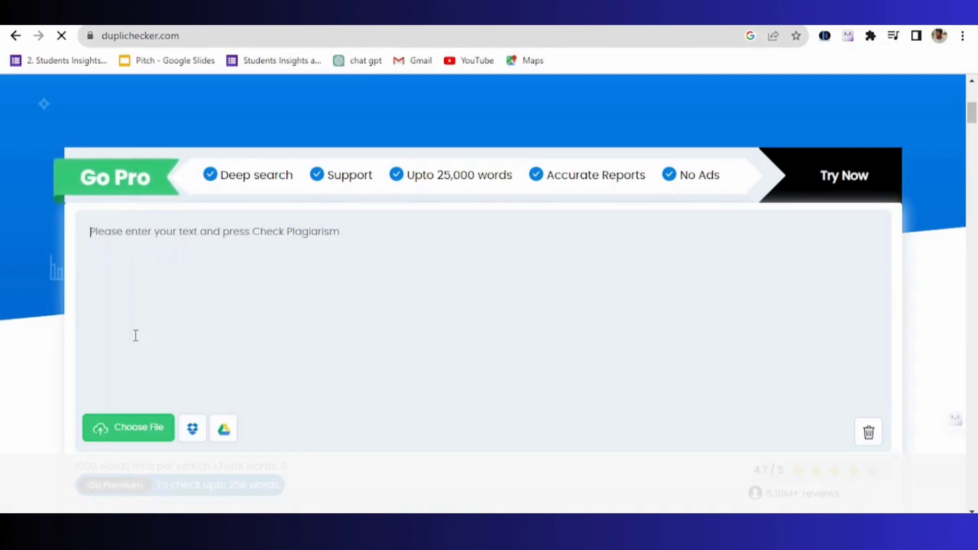
Run the plagiarism check on the pasted article and bring up the plagiarism and unique percentages in the results
scroll(400, 420, "down", 6)
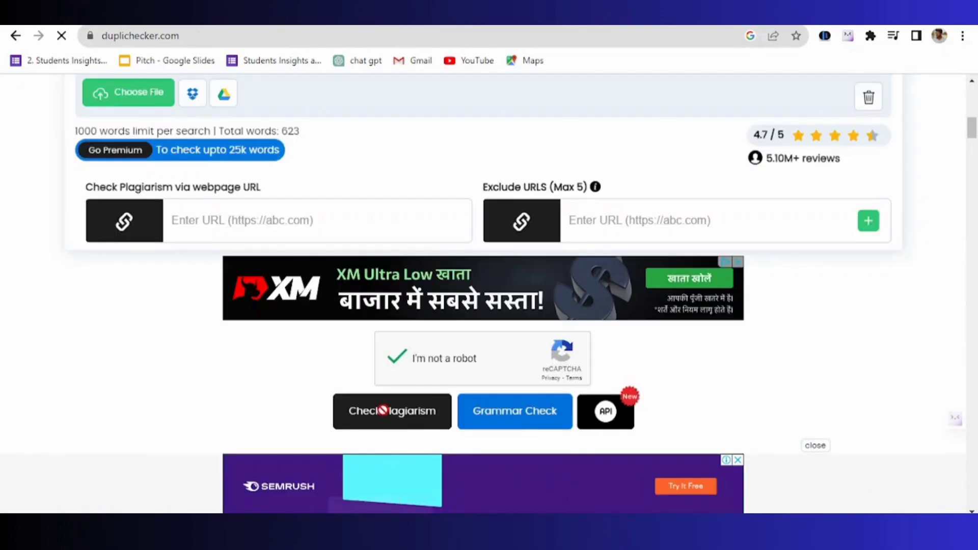
left_click(383, 398)
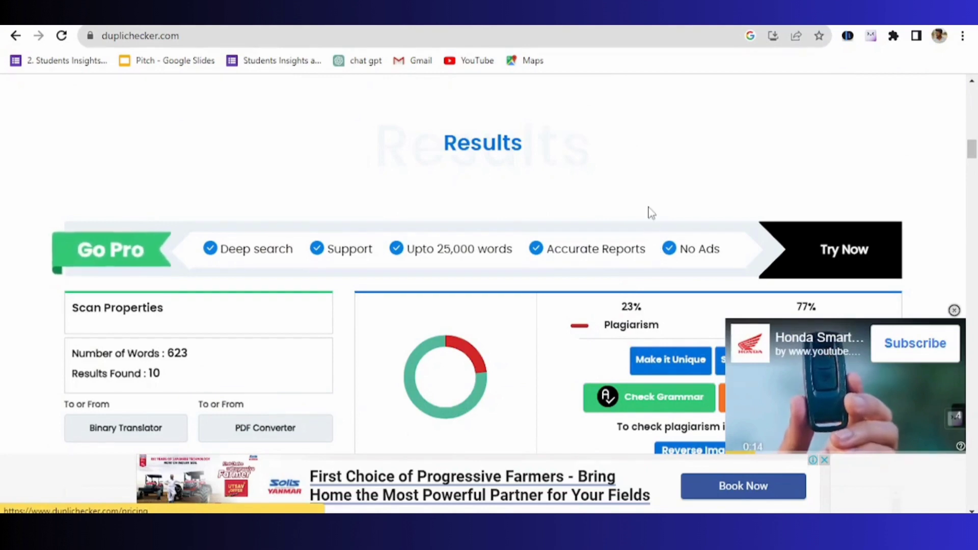
scroll(647, 212, "down", 3)
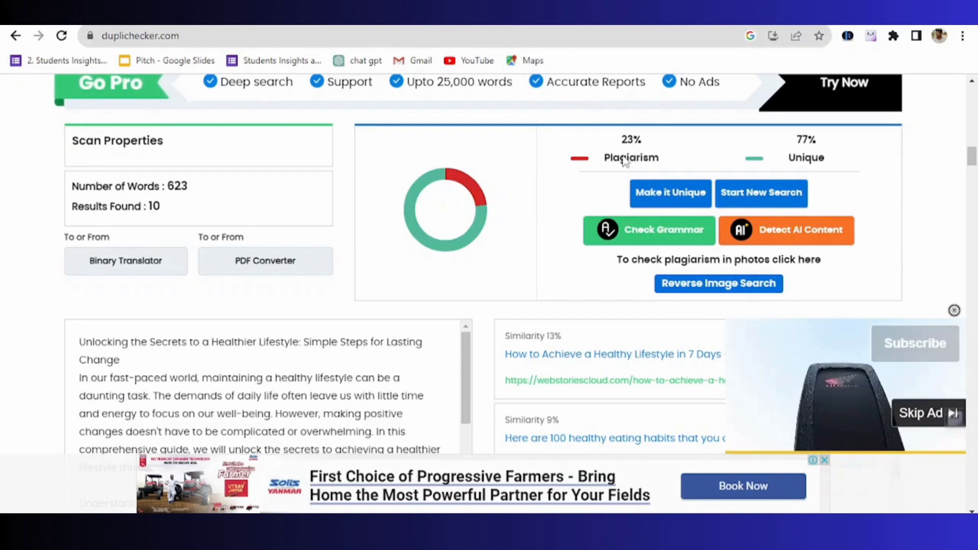
Examine the highlighted sentence under "Understanding the Importance of a Healthy Lifestyle" along with the similarity sources and overall scores
scroll(585, 184, "down", 3)
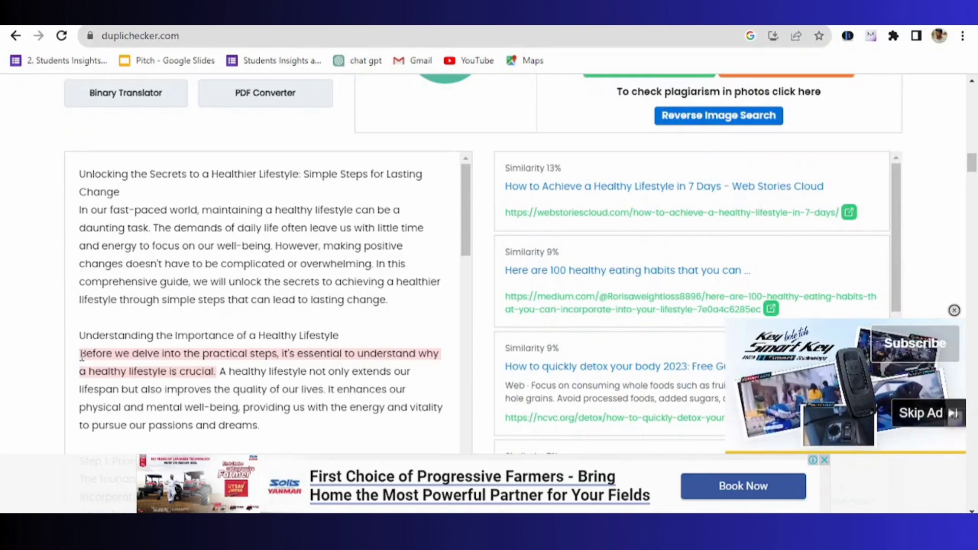
left_click_drag(82, 355, 216, 375)
left_click(347, 324)
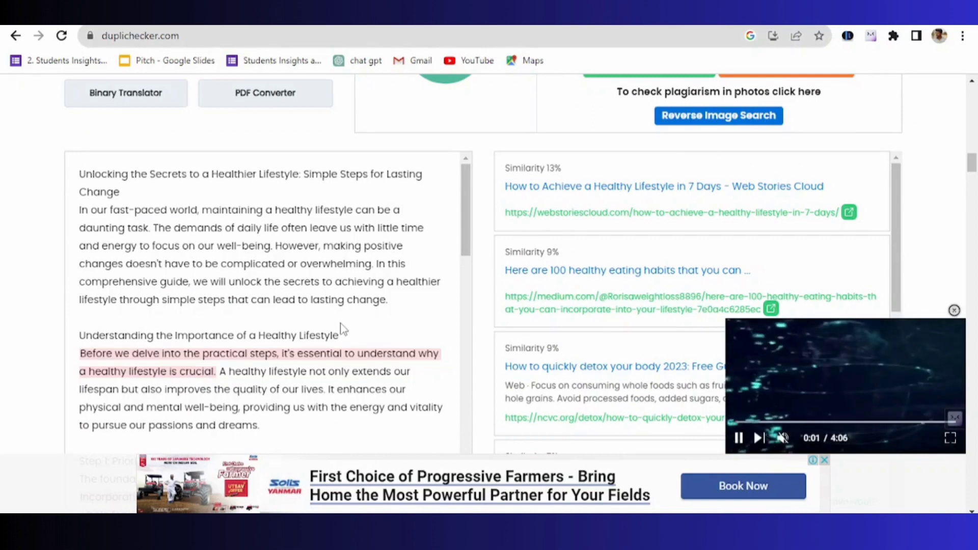
scroll(342, 335, "up", 3)
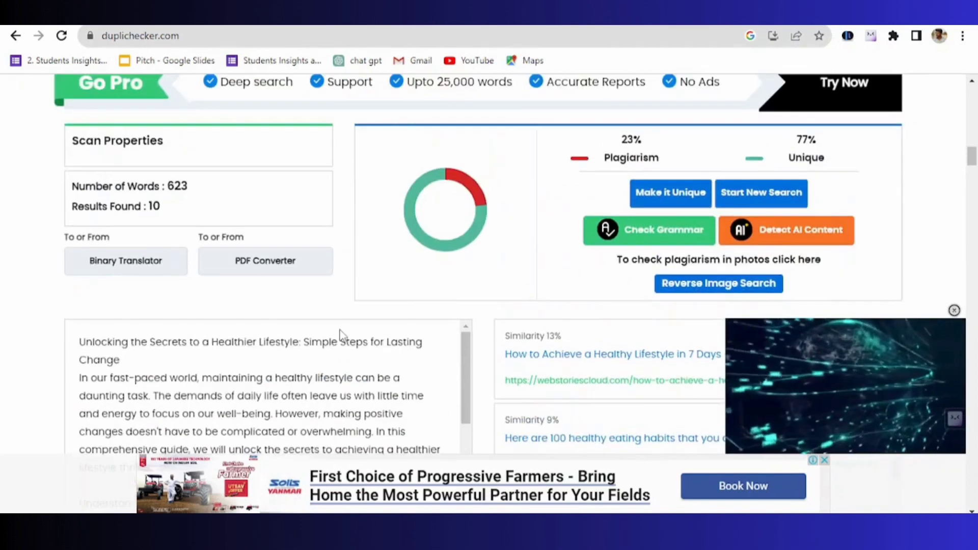
scroll(341, 334, "down", 3)
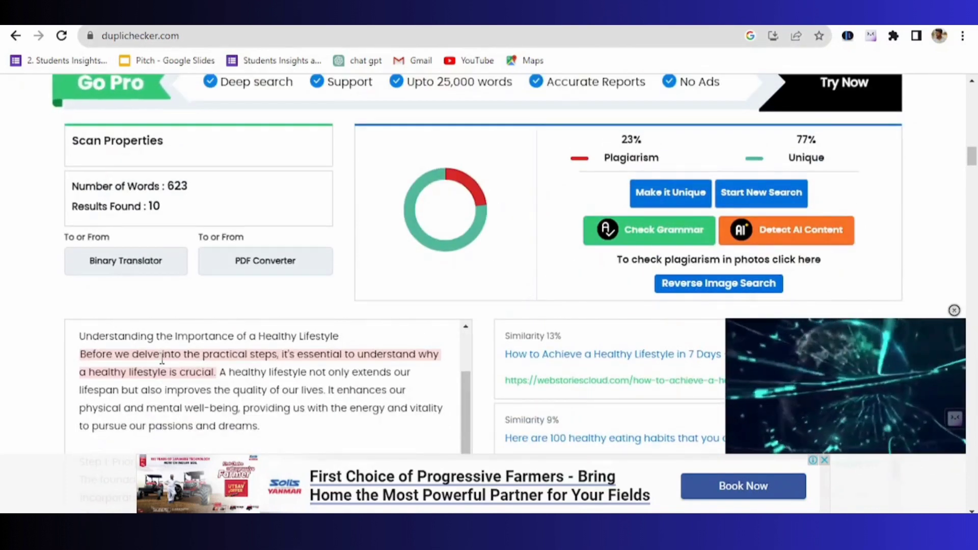
scroll(208, 352, "up", 3)
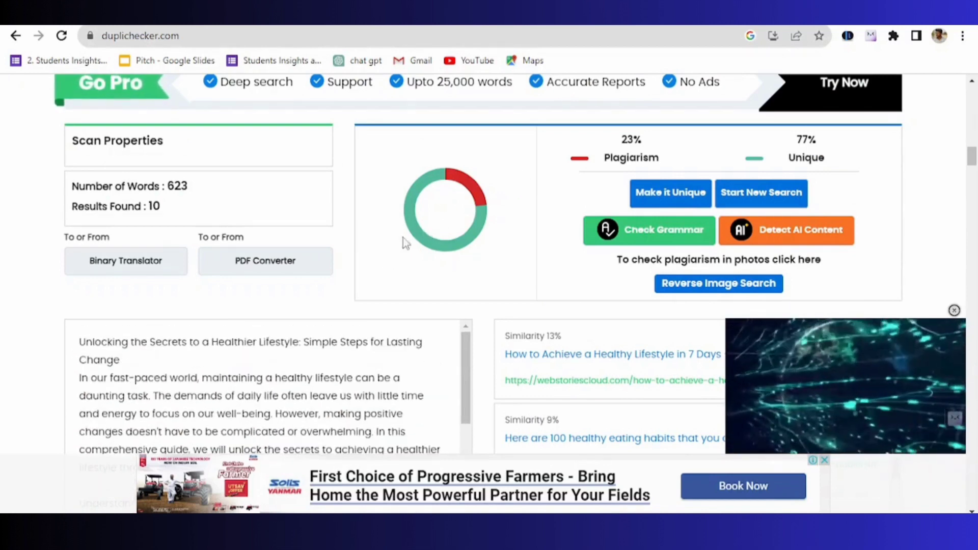
scroll(280, 353, "up", 3)
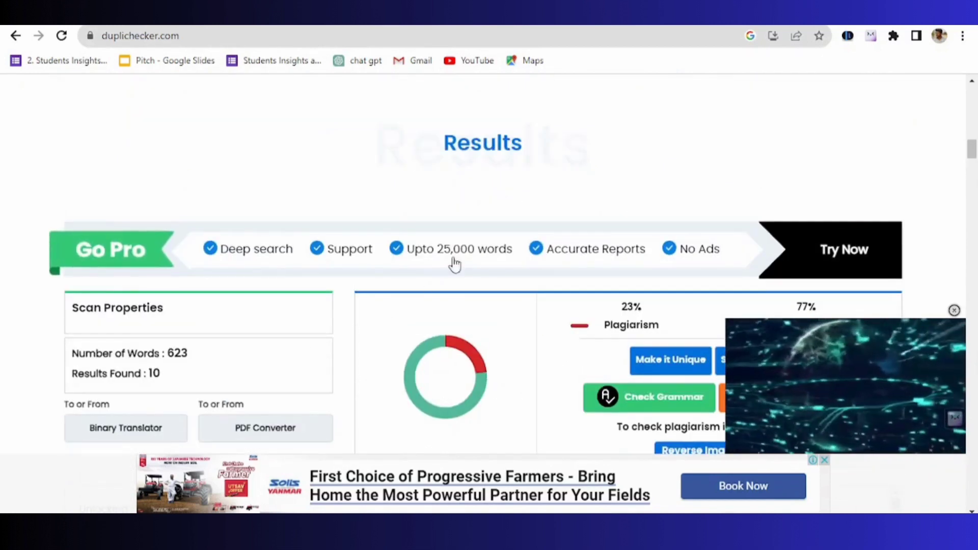
scroll(442, 286, "down", 3)
scroll(185, 391, "down", 3)
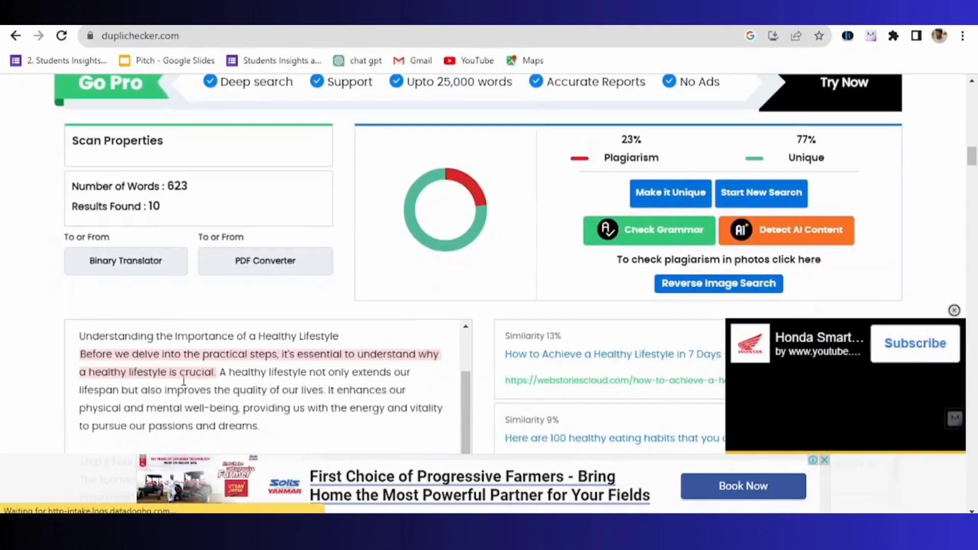
left_click_drag(220, 374, 82, 355)
right_click(108, 363)
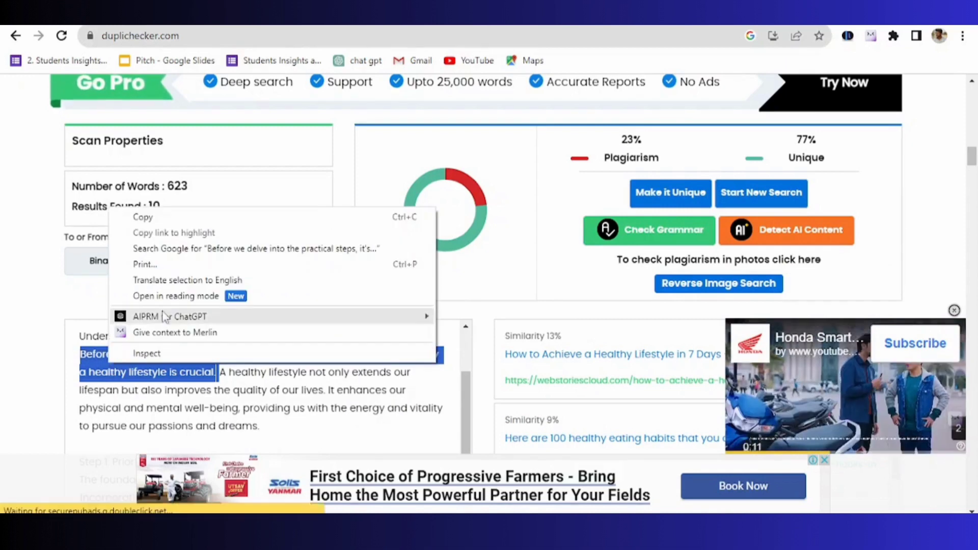
left_click(28, 282)
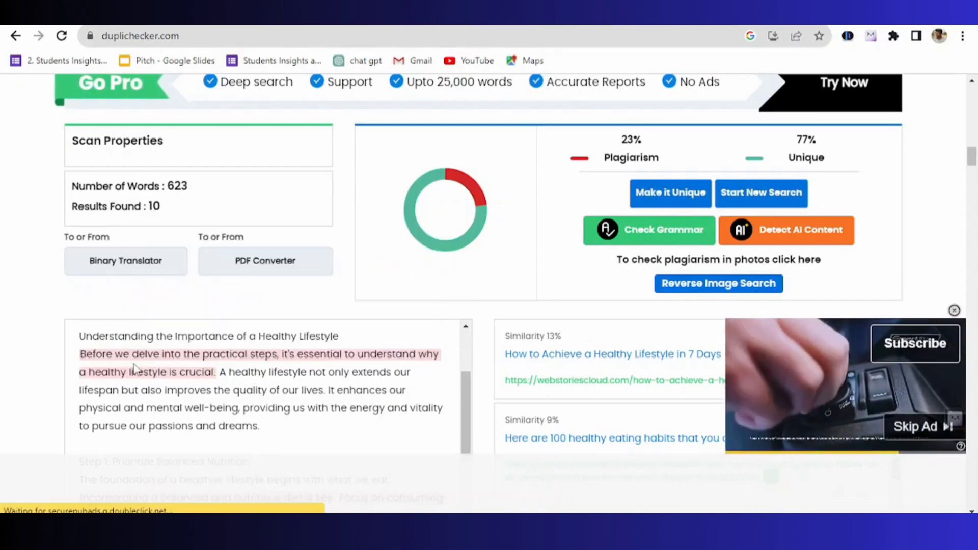